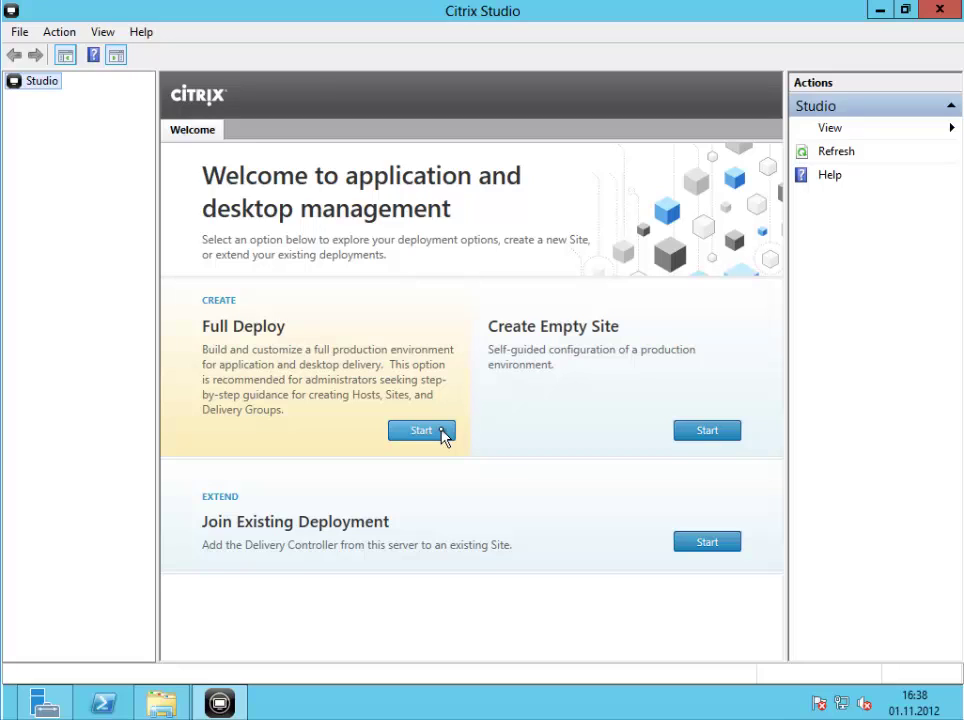
Launch the Full Deployment wizard and continue past its Introduction page
left_click(441, 428)
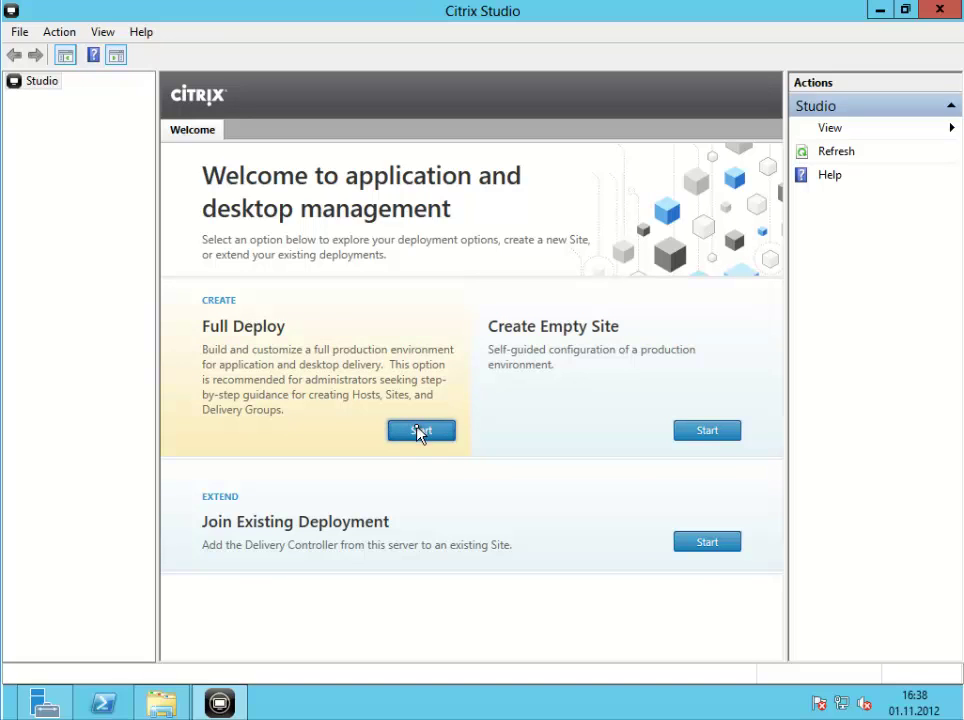
left_click(419, 431)
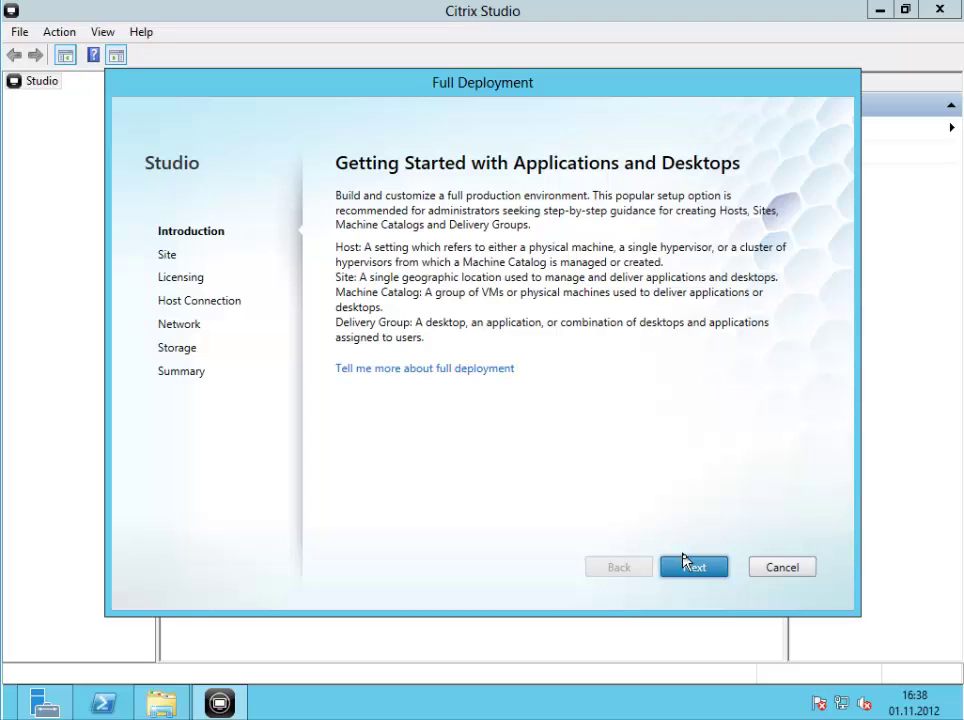
left_click(686, 566)
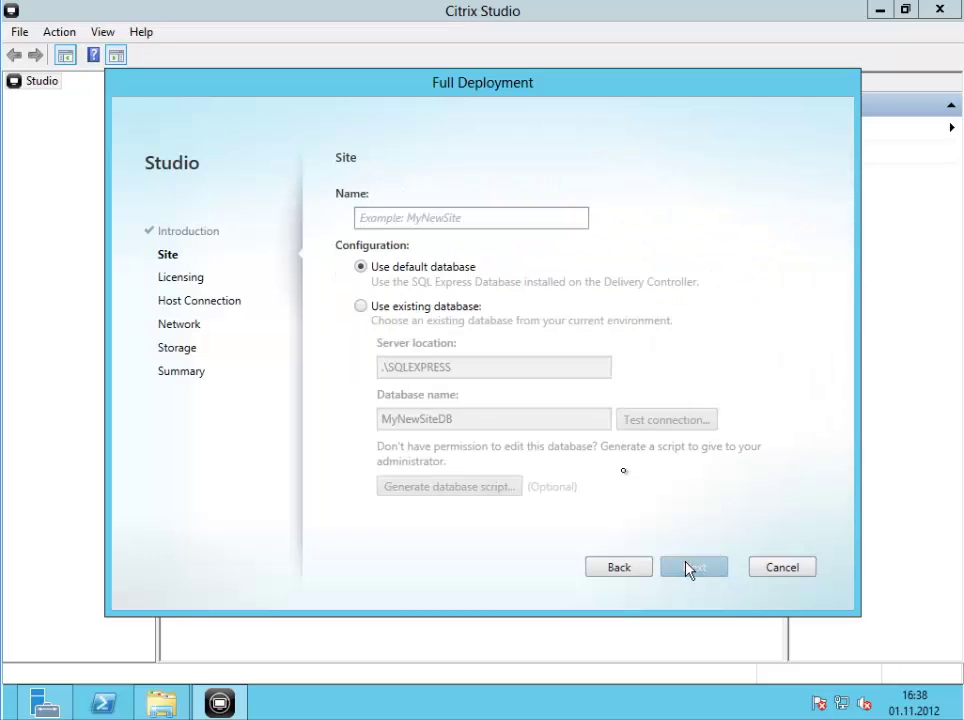
Enter the site name on the default database and allow automatic database creation
left_click(461, 223)
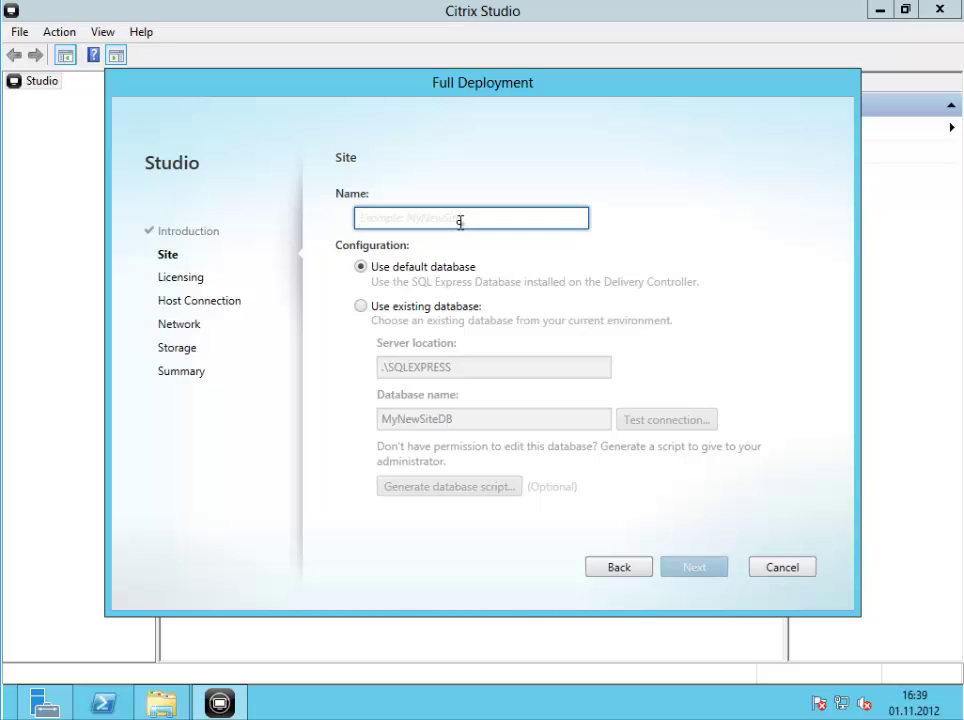
type("MyErvik")
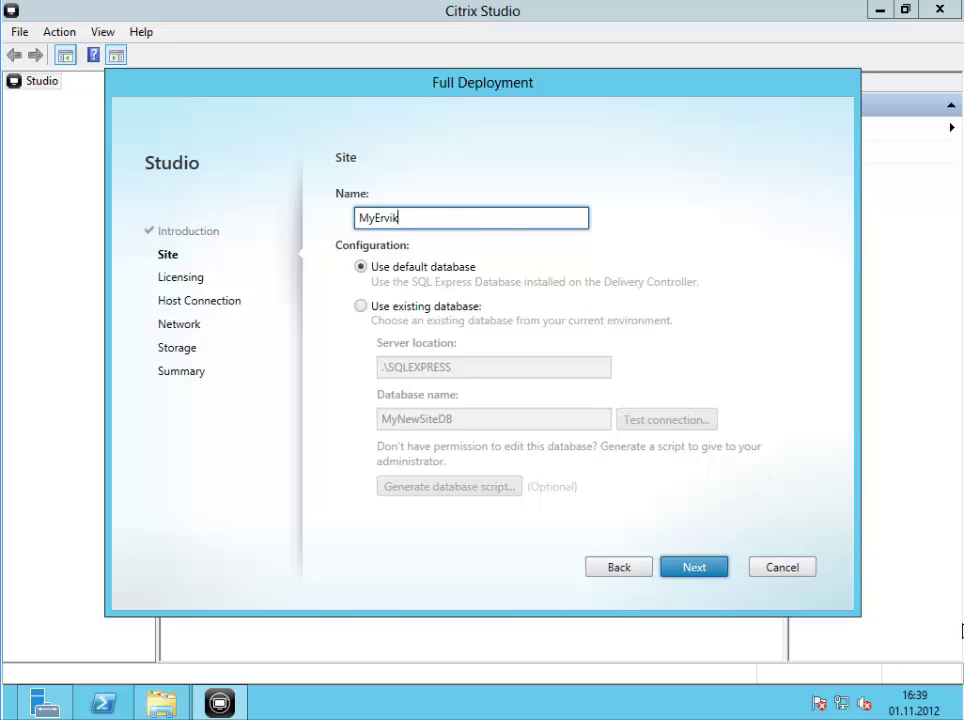
key("Return")
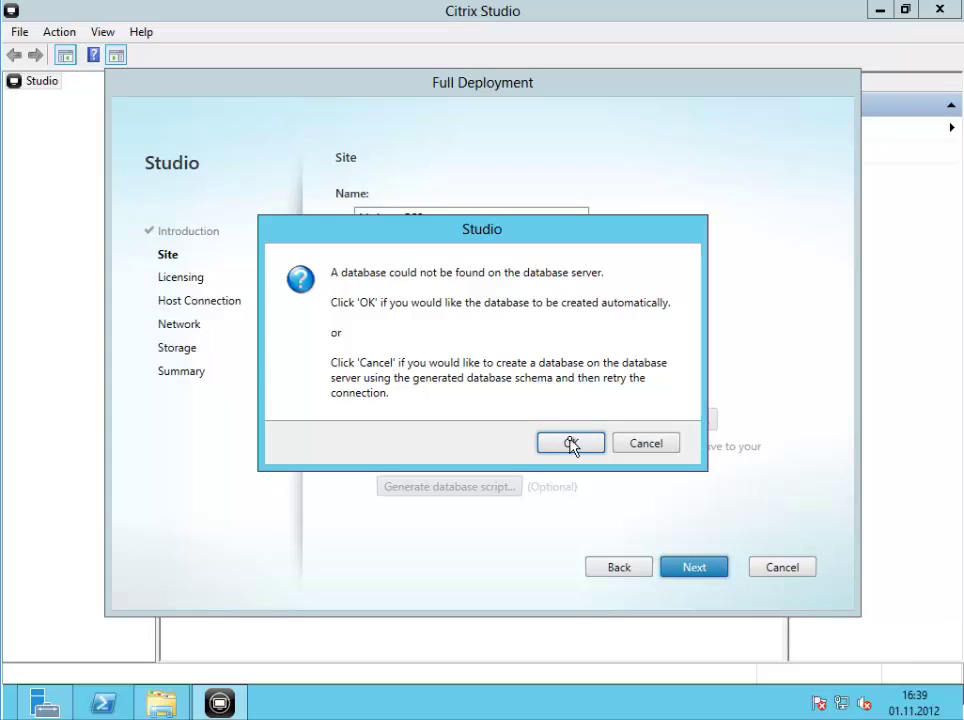
left_click(572, 444)
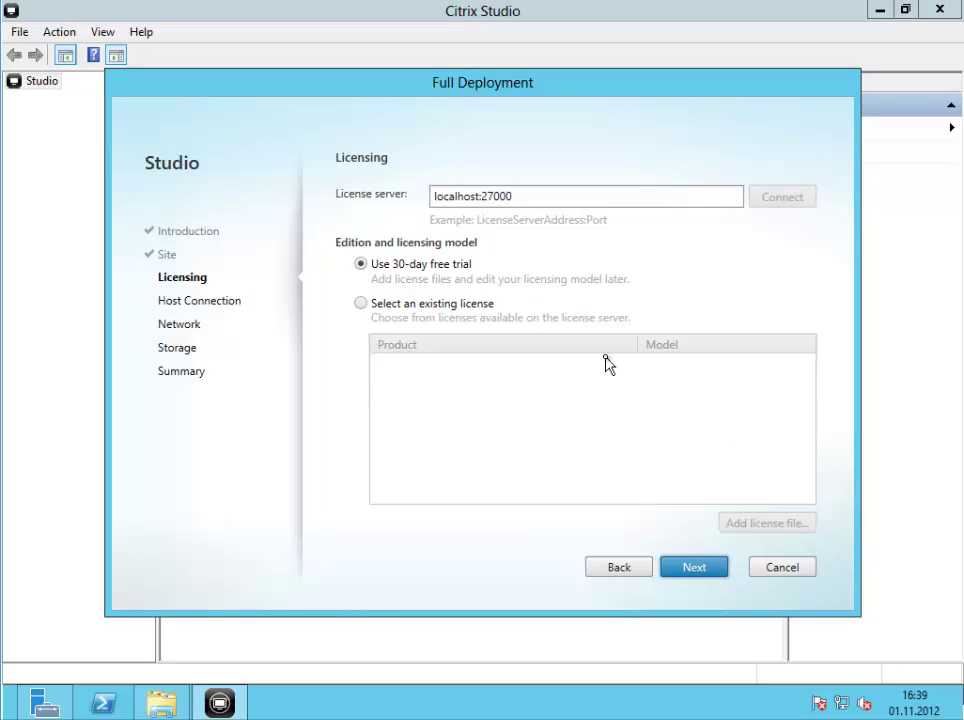
Point the license server at dc.citrixdemo.local:27000 and connect to it
left_click(441, 303)
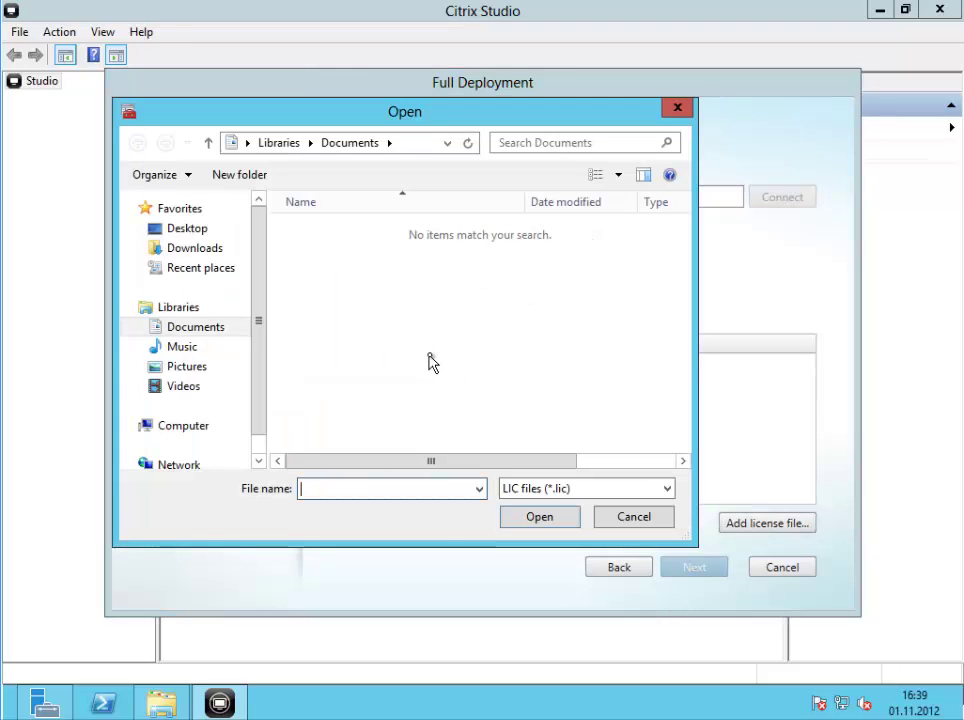
left_click(615, 520)
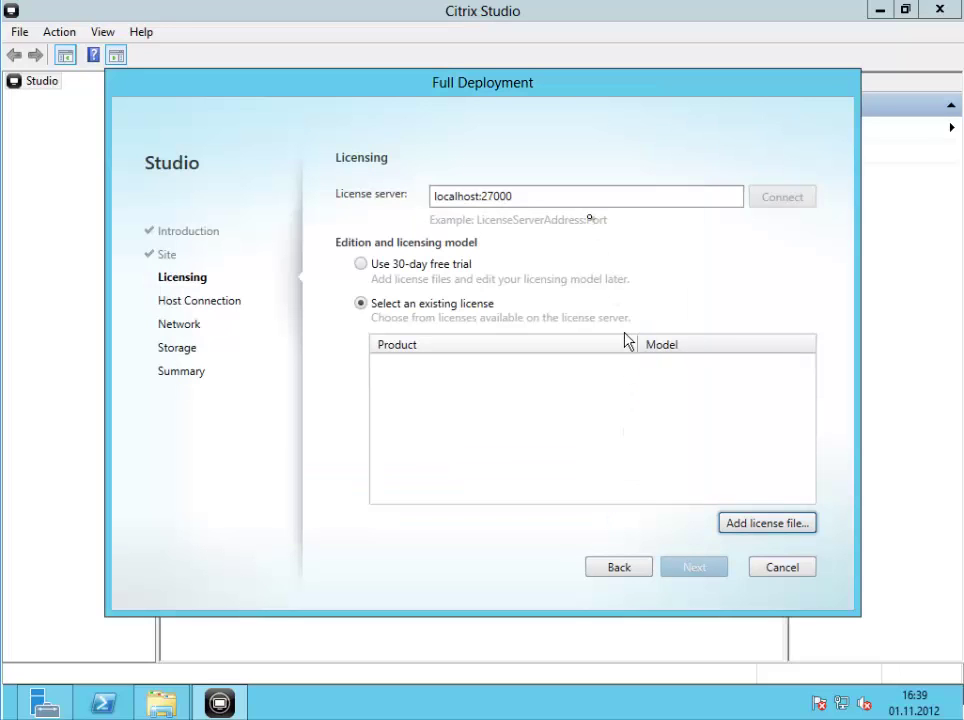
left_click(516, 195)
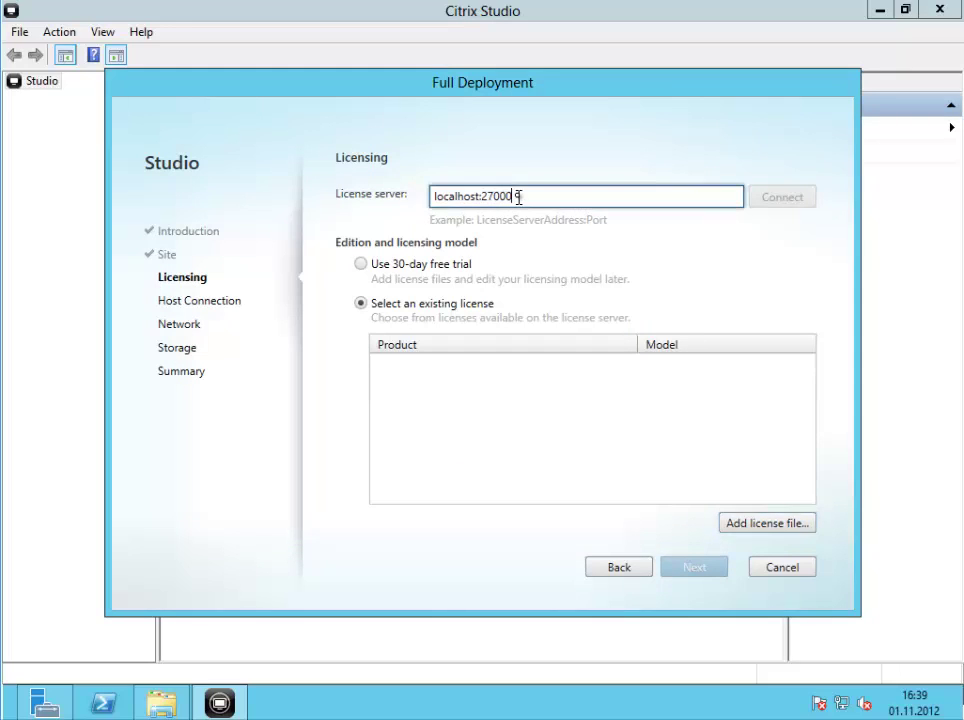
double_click(518, 195)
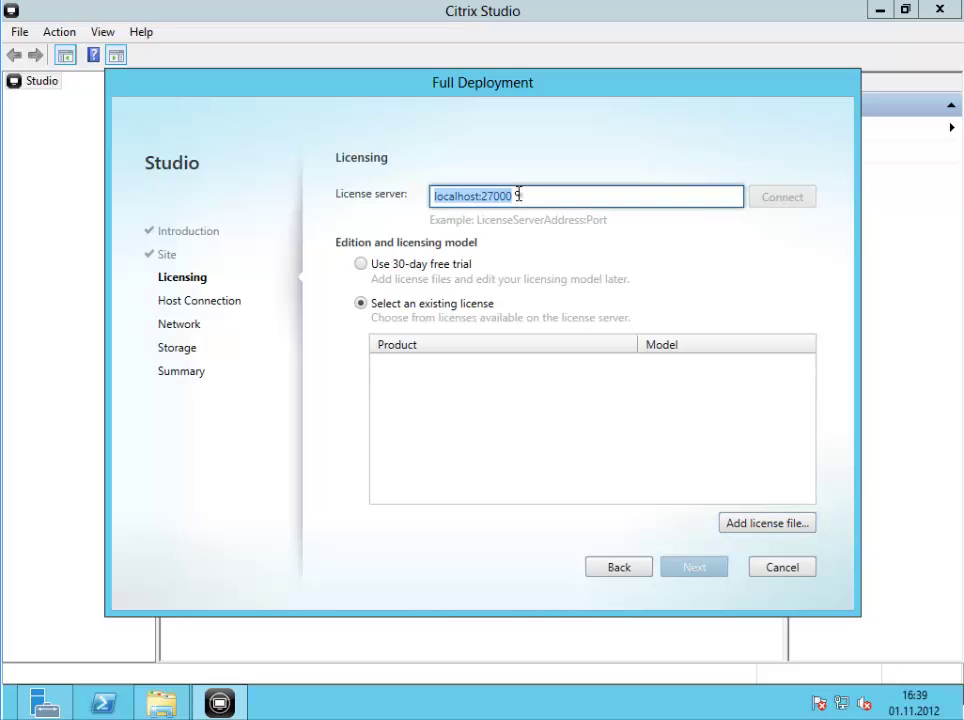
key("Home")
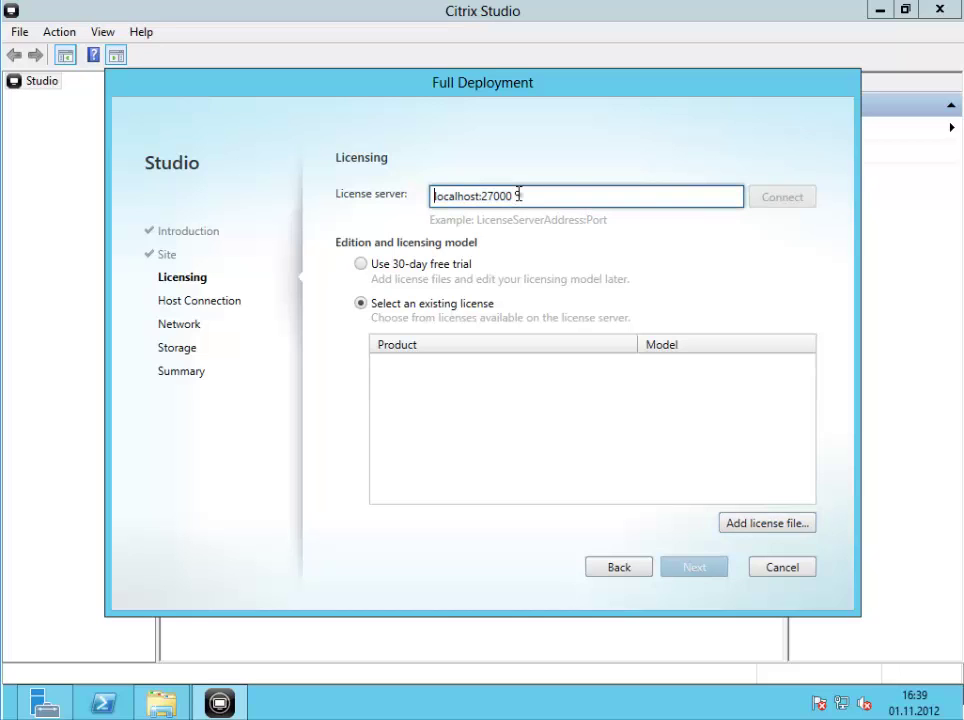
key("Delete")
key("Delete")
key("Delete")
key("Delete")
key("Delete")
key("Delete")
key("Delete")
key("Delete")
key("Delete")
type("dc.citrix")
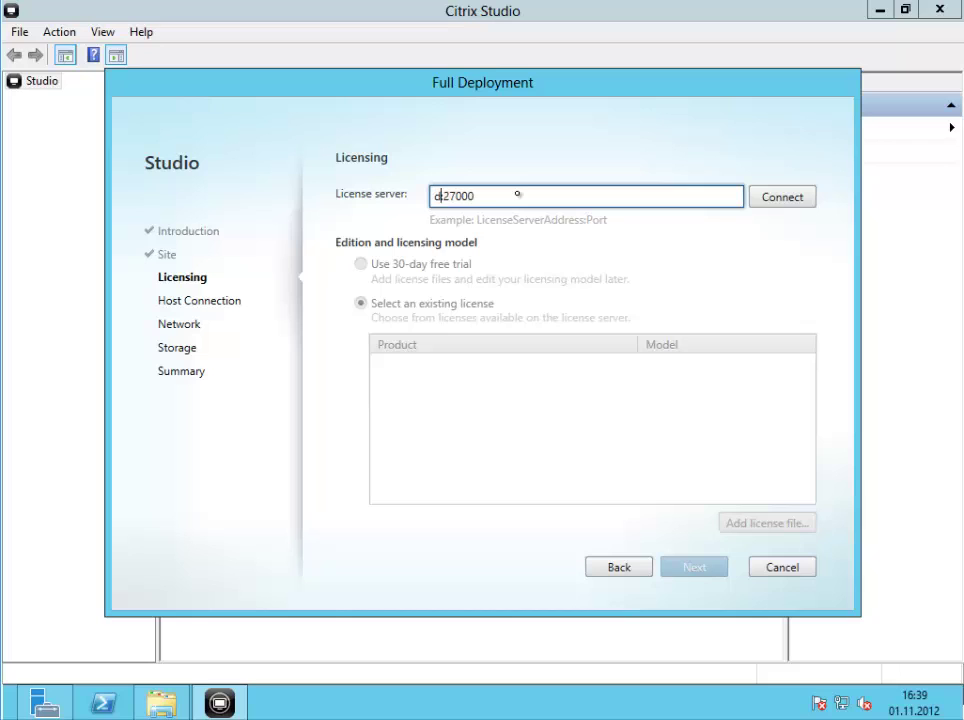
type("demo.local")
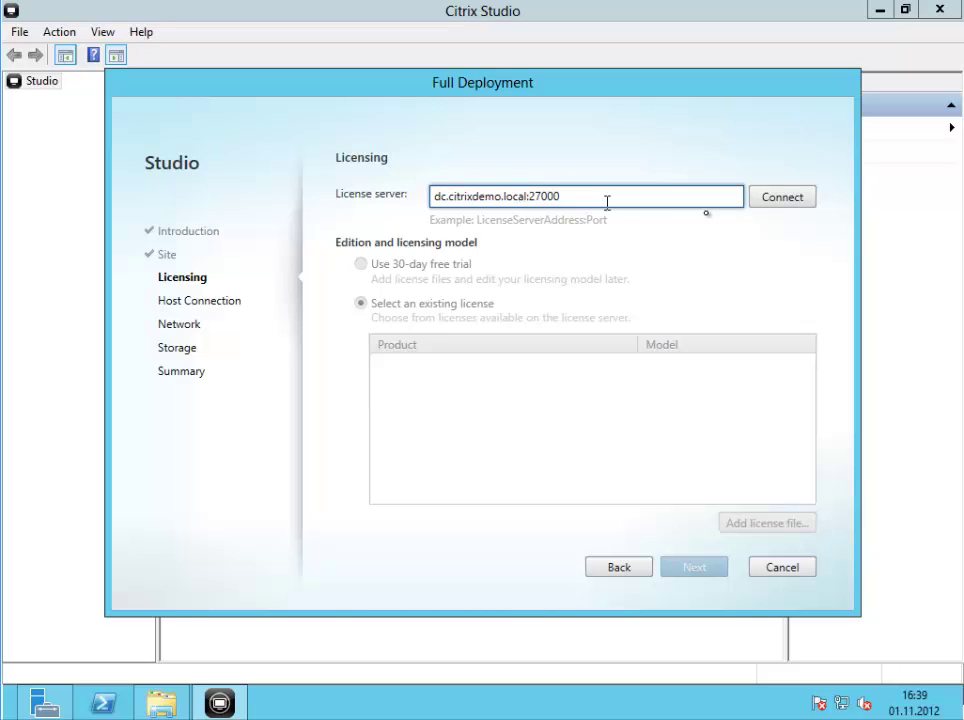
left_click(777, 205)
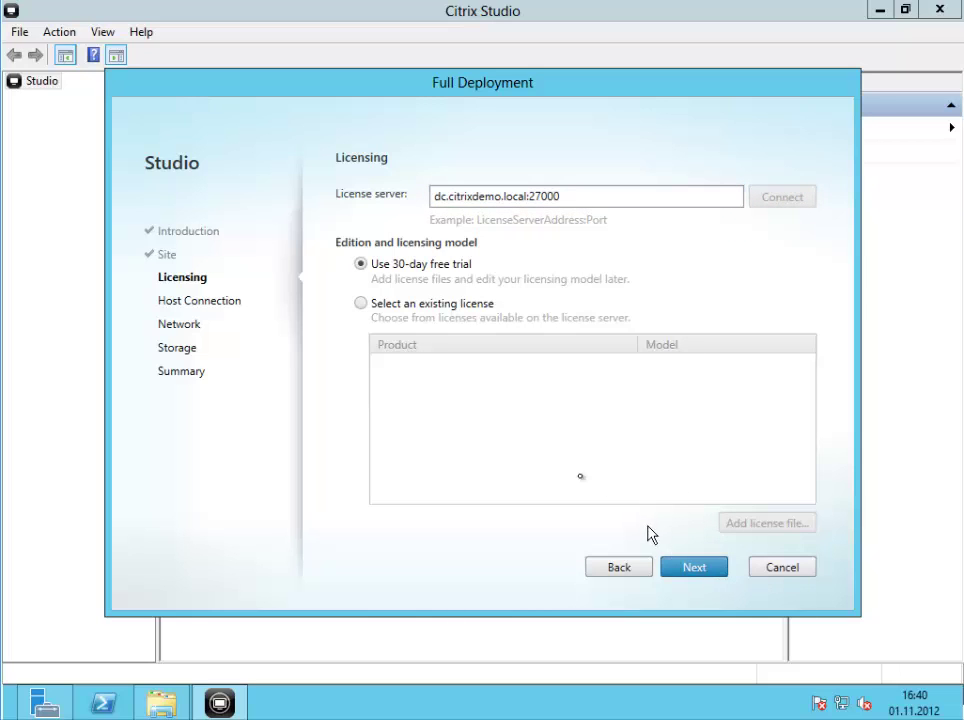
Choose the 30-day free trial license and continue to Host Connection
left_click(398, 305)
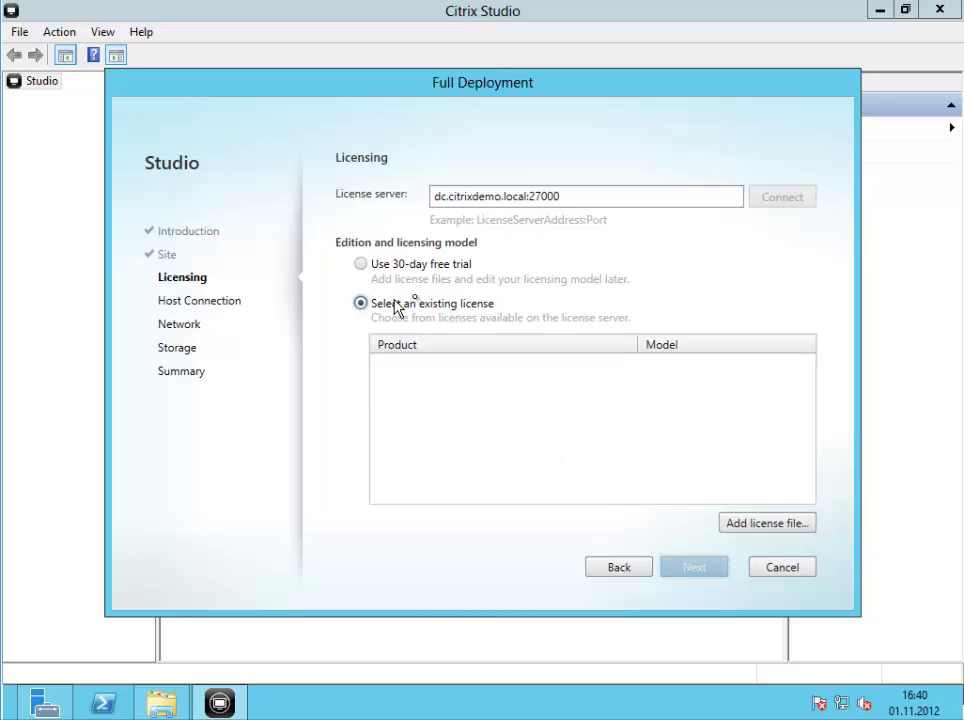
left_click(723, 195)
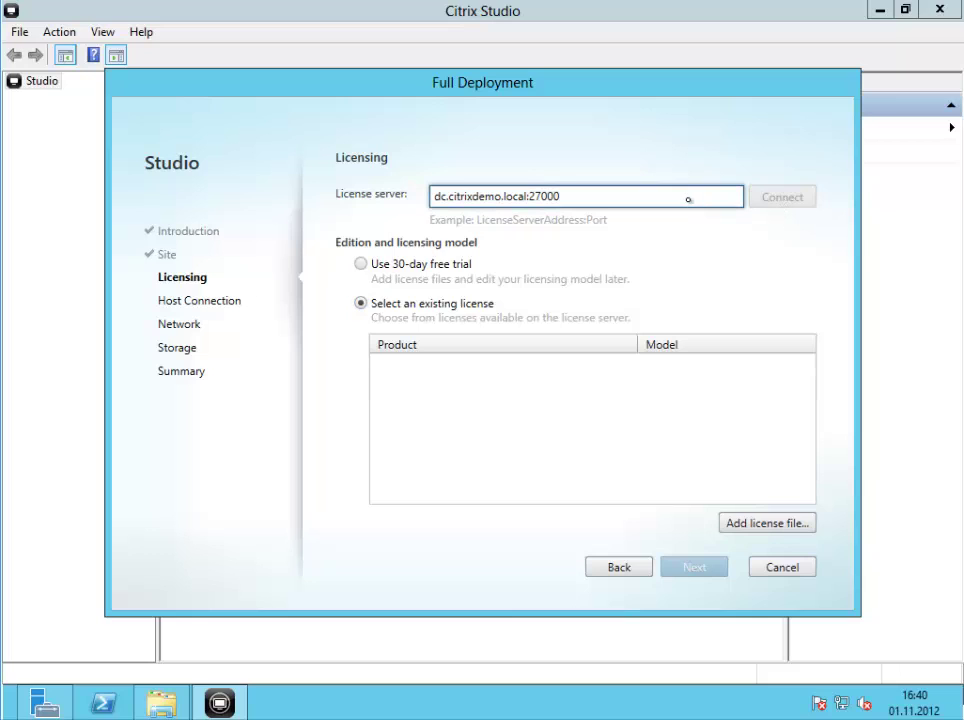
left_click(418, 266)
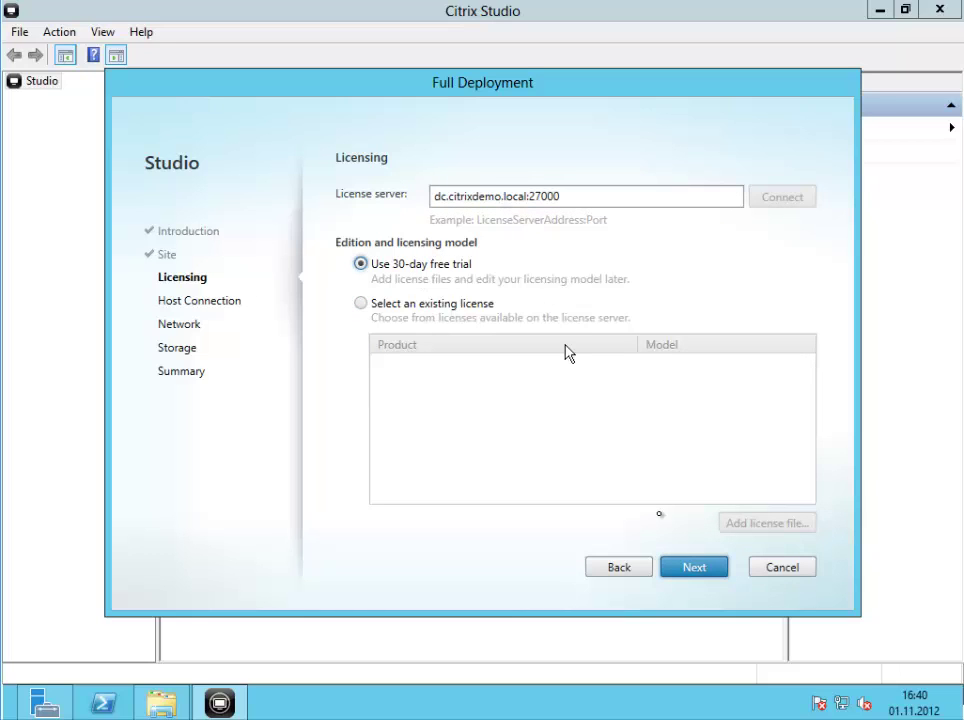
left_click(692, 567)
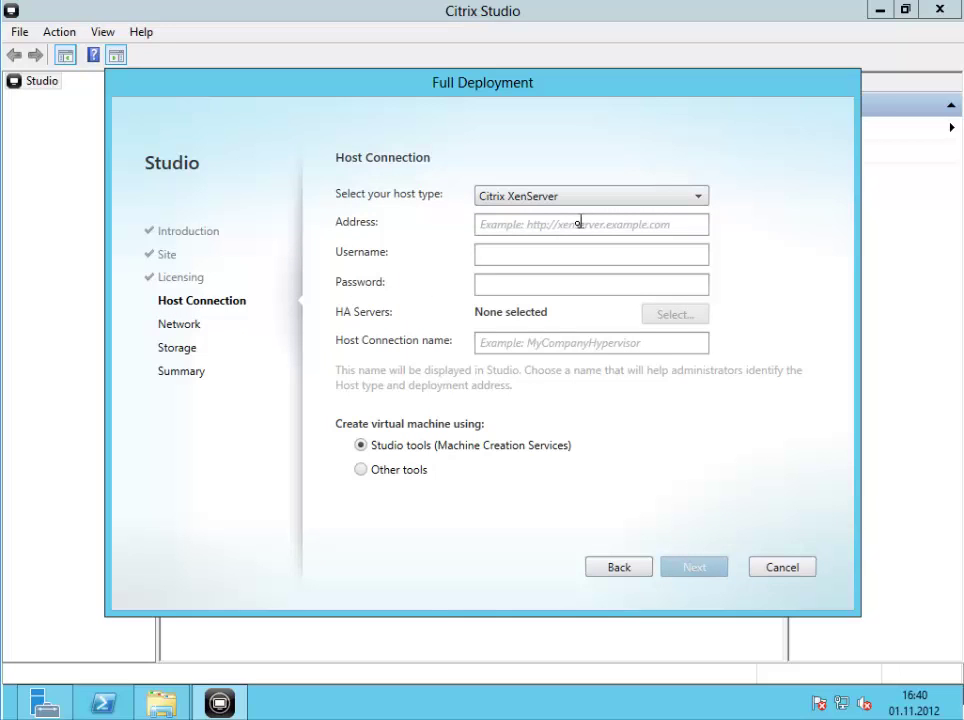
left_click(577, 224)
type("http")
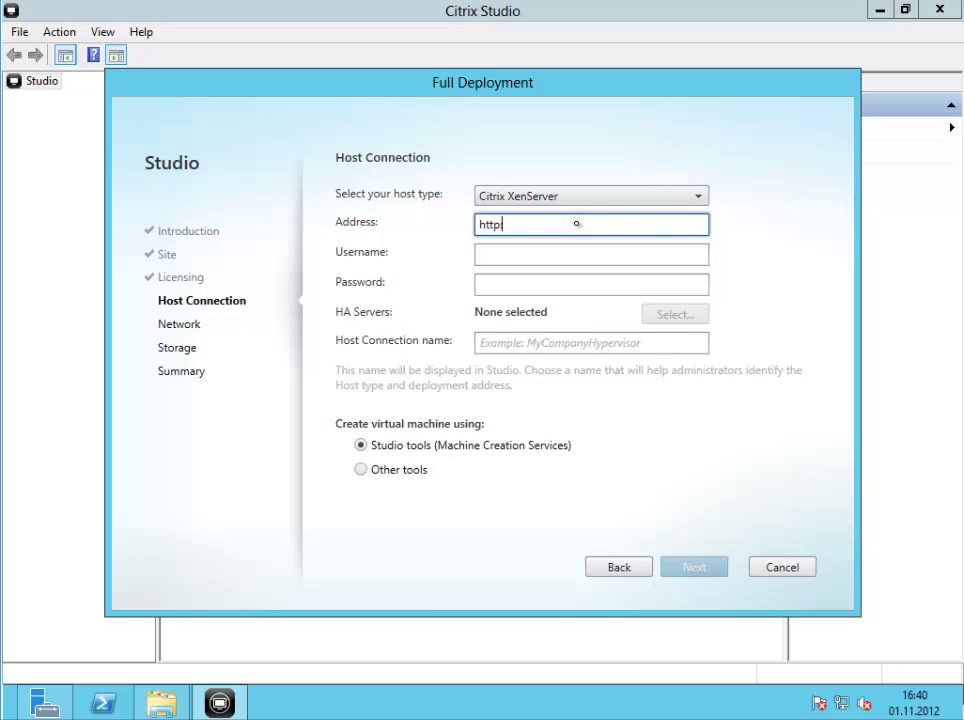
type("://10.47.30.12")
key("Tab")
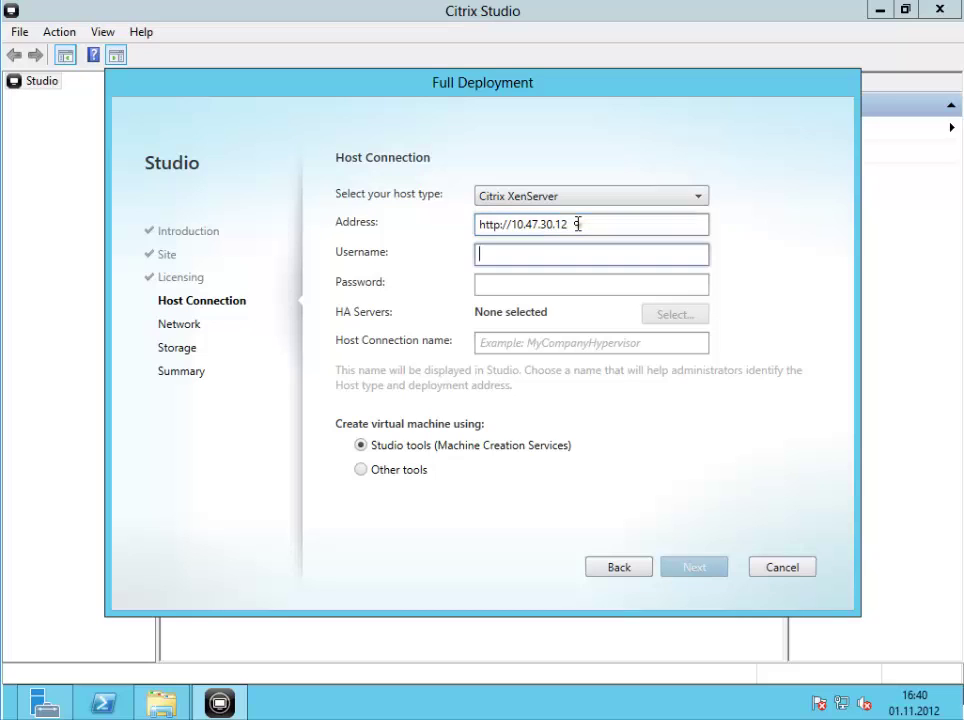
type("root")
key("Tab")
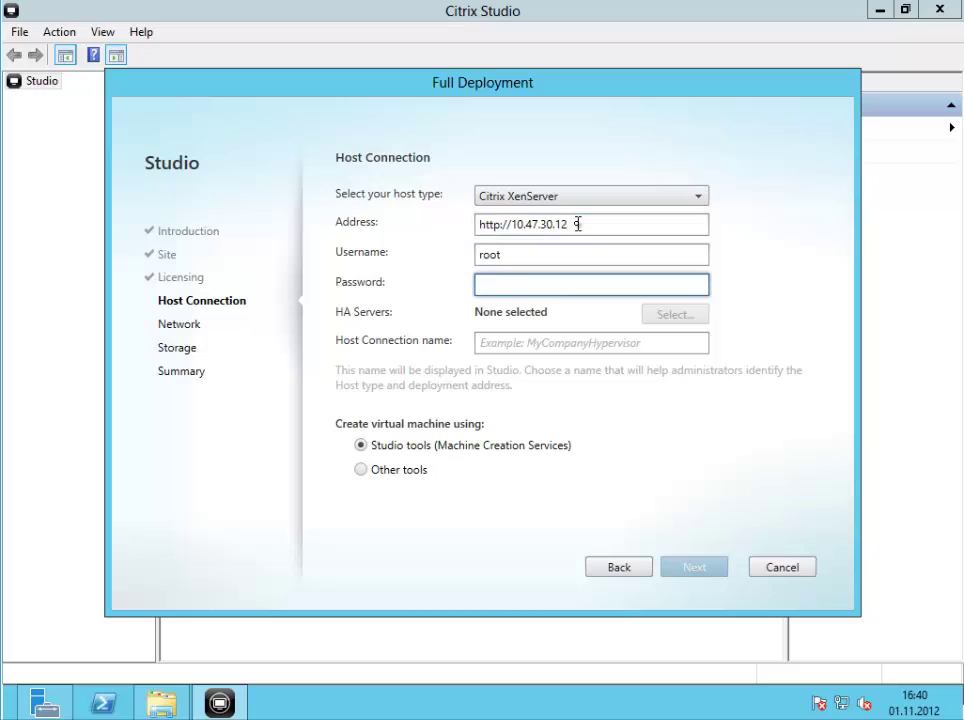
type("Password1")
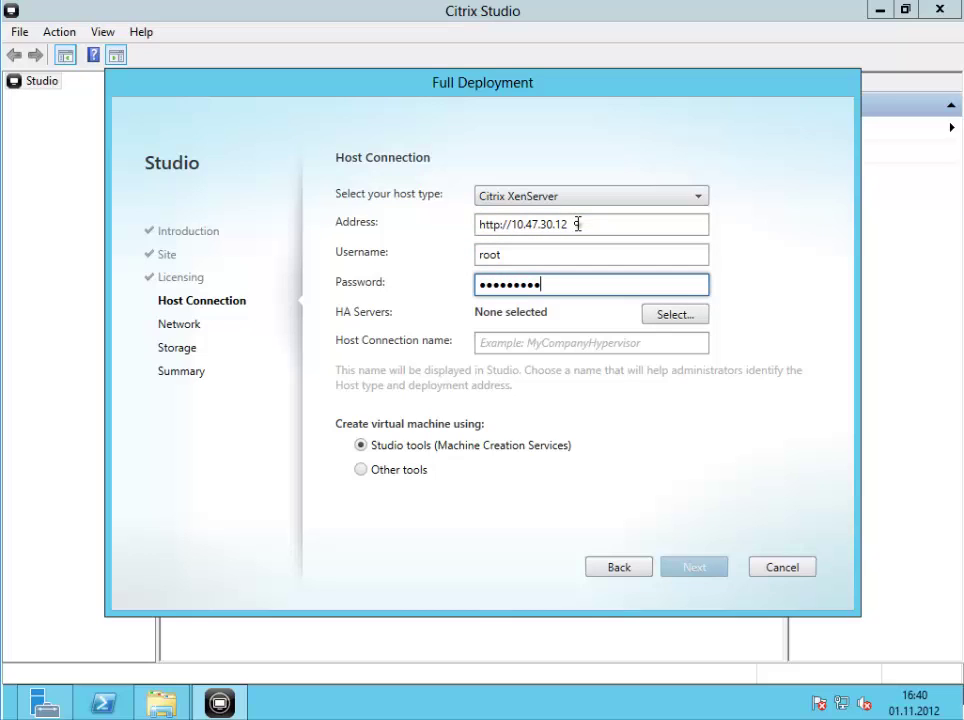
left_click(655, 314)
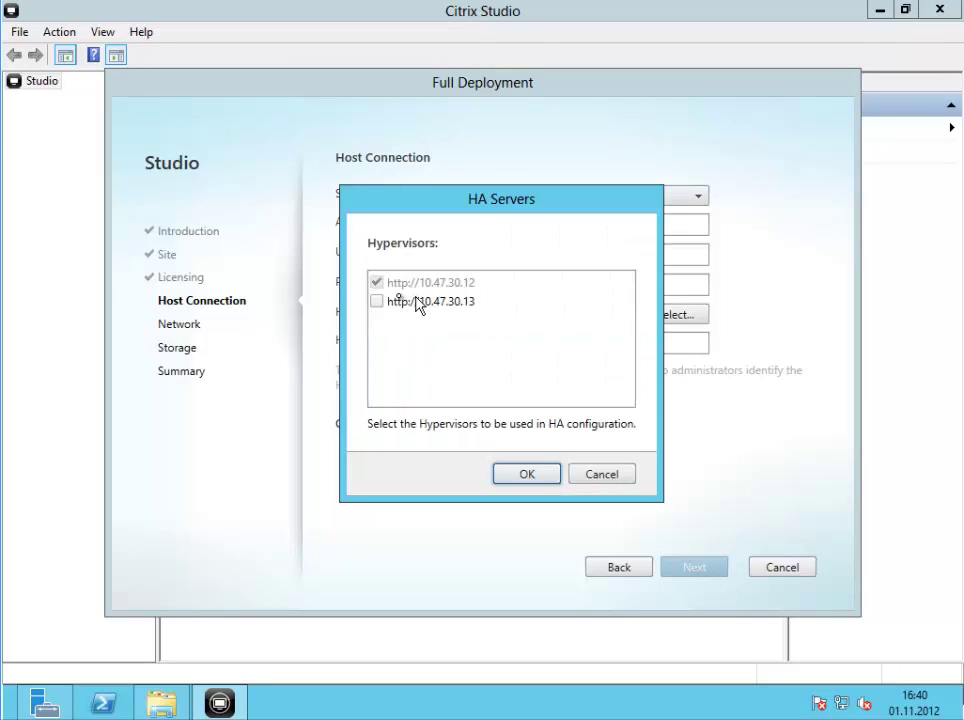
left_click(395, 304)
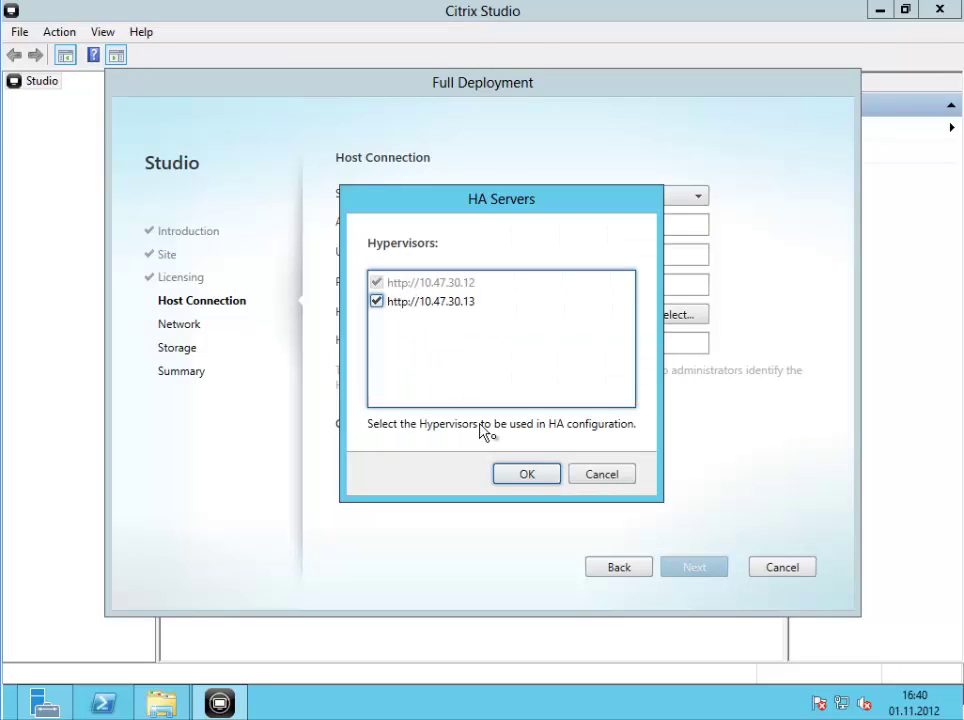
left_click(527, 475)
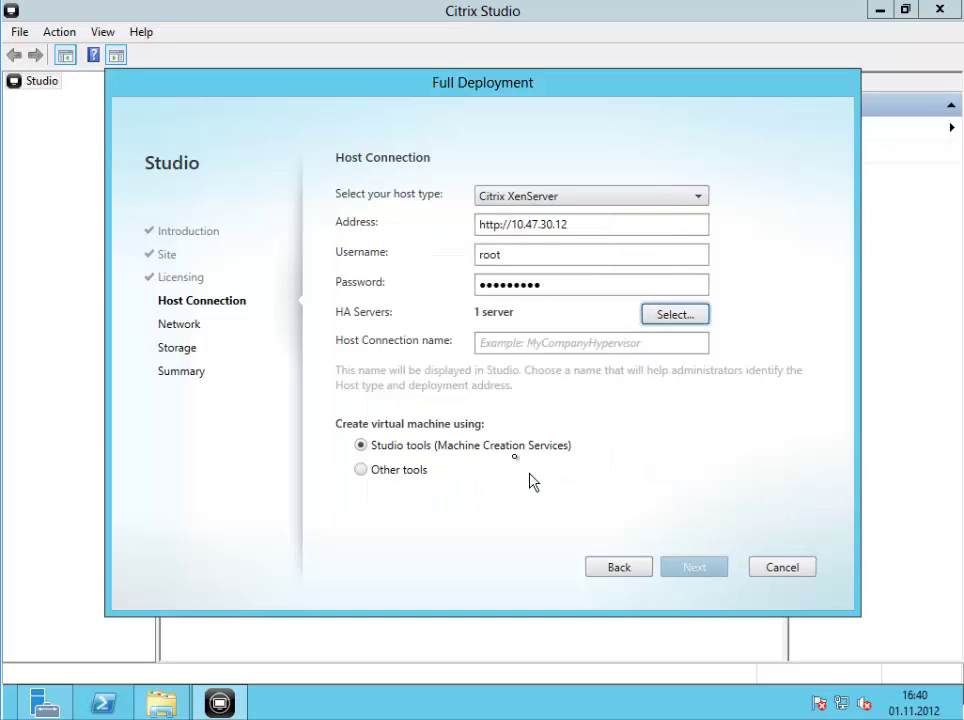
Name the host connection MyXenServerHypervisor and continue to the Network page
left_click(529, 351)
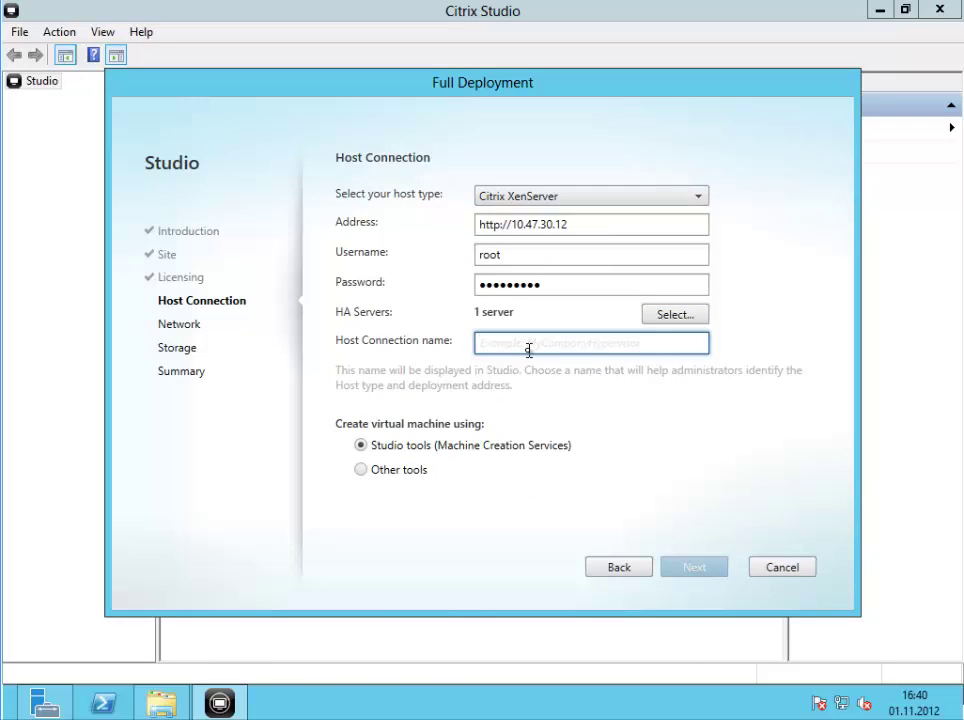
type("MyX")
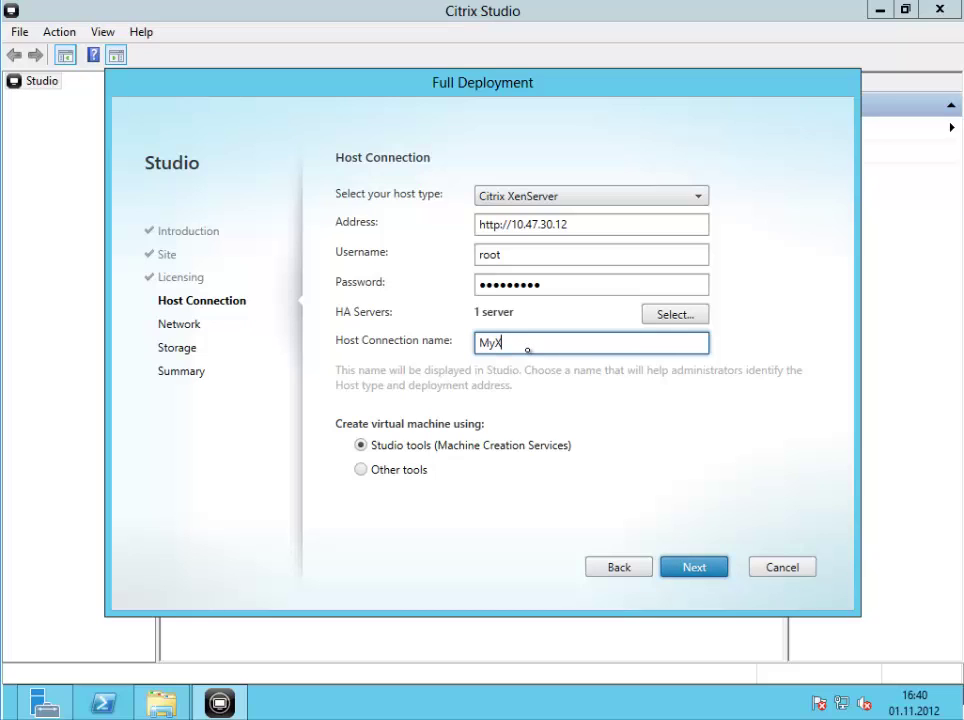
type("enServerHypervisor")
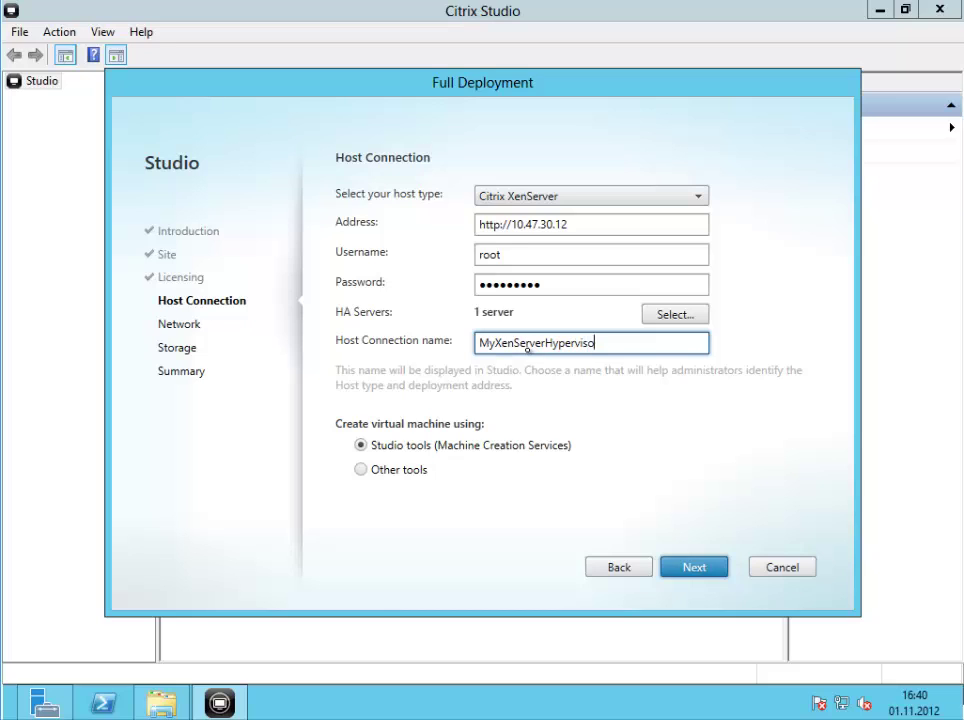
left_click(696, 568)
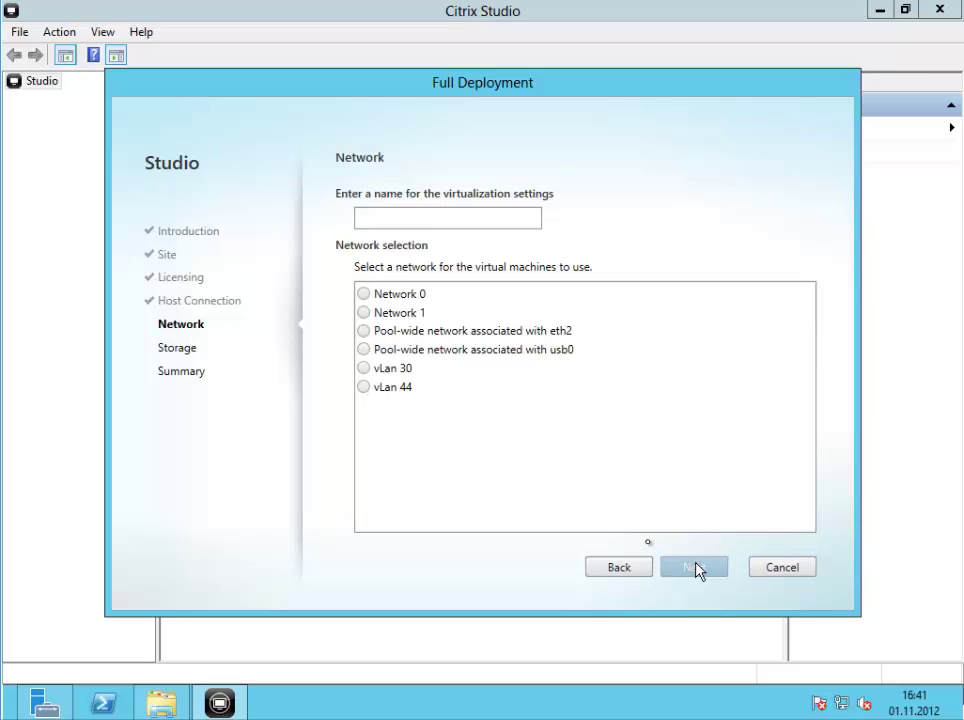
Name the virtualization settings MyNetwork using Network 0
left_click(365, 295)
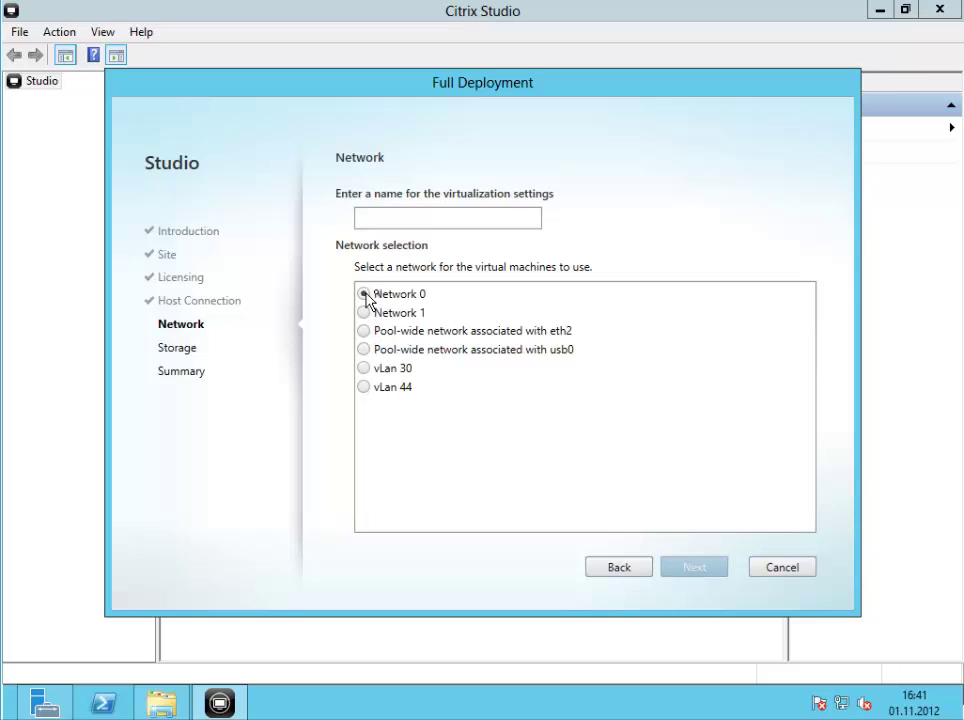
left_click(404, 223)
type("MyNe")
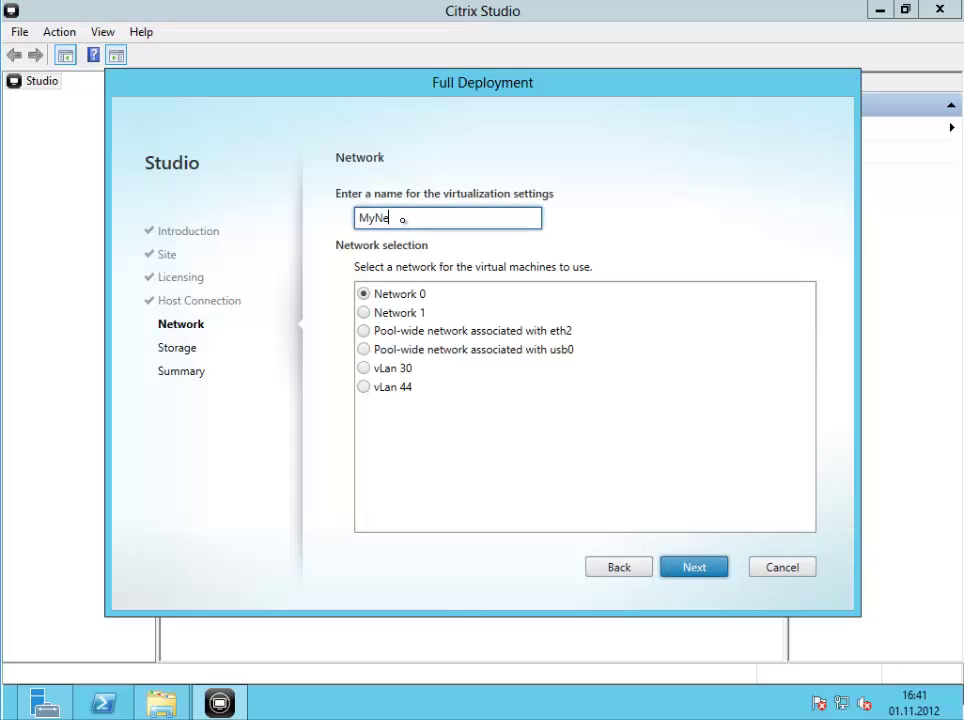
type("twork")
Store the new VMs on NetApp904 with IntelliCache enabled
left_click(692, 570)
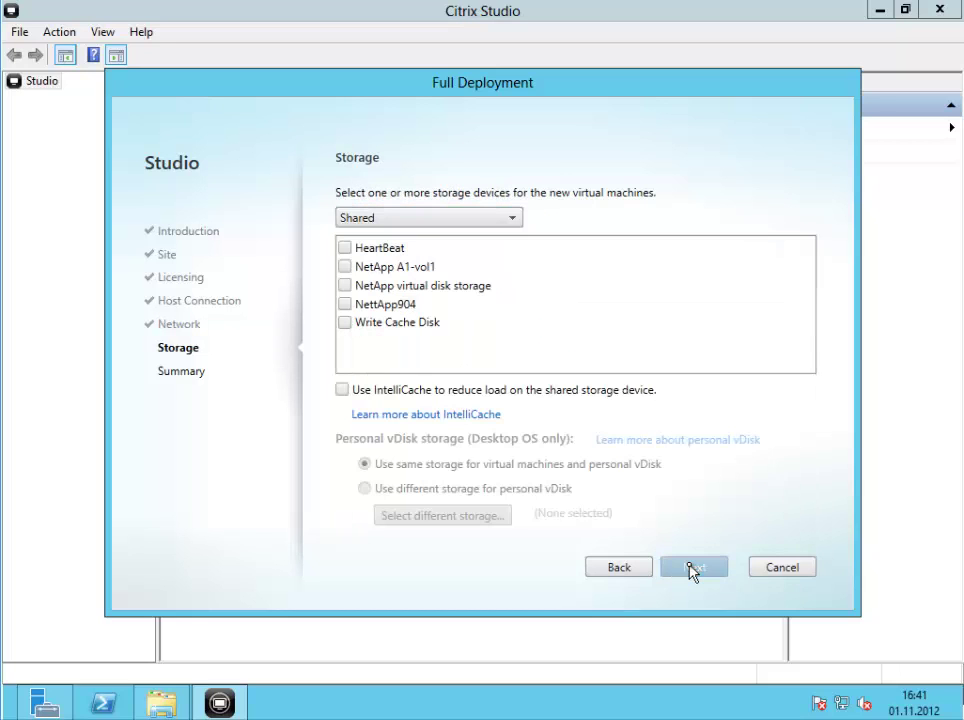
left_click(349, 305)
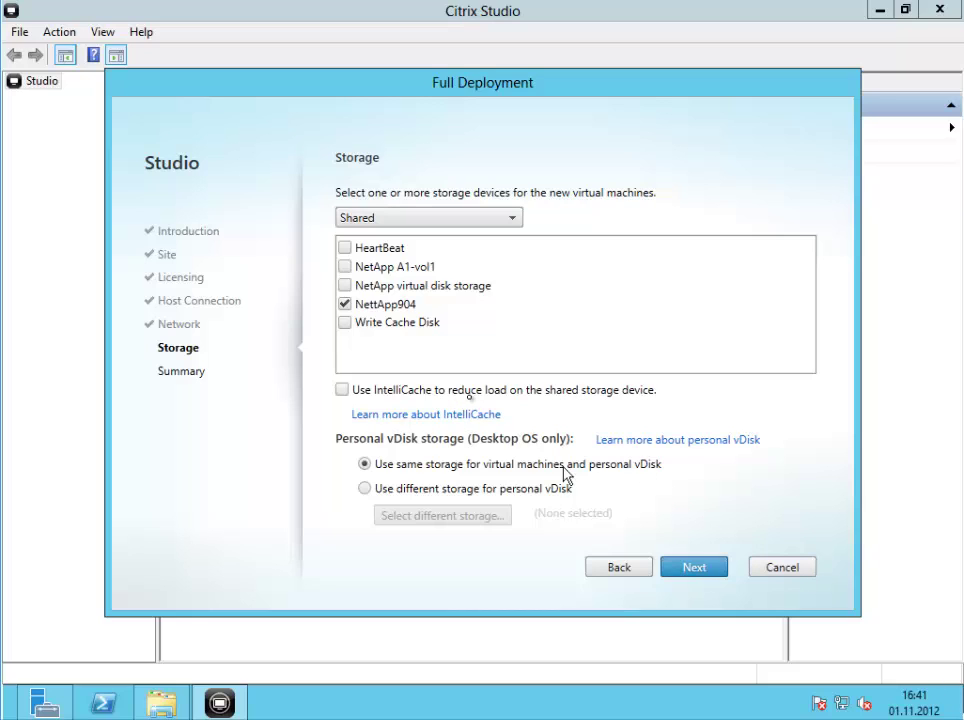
left_click(424, 392)
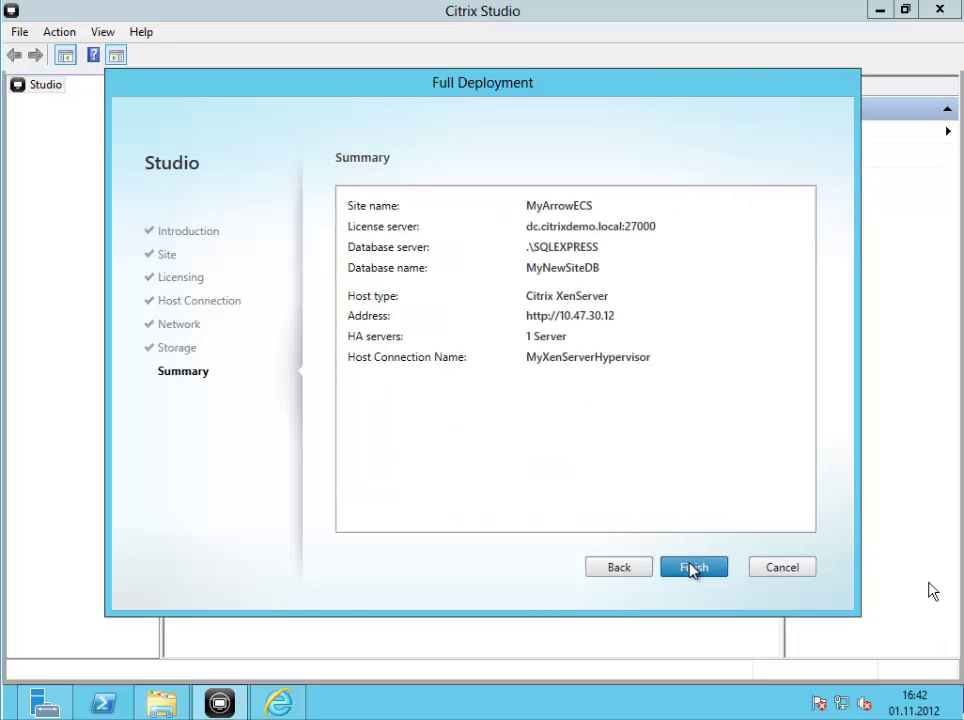
Finish the Full Deployment wizard to create the site
left_click(690, 568)
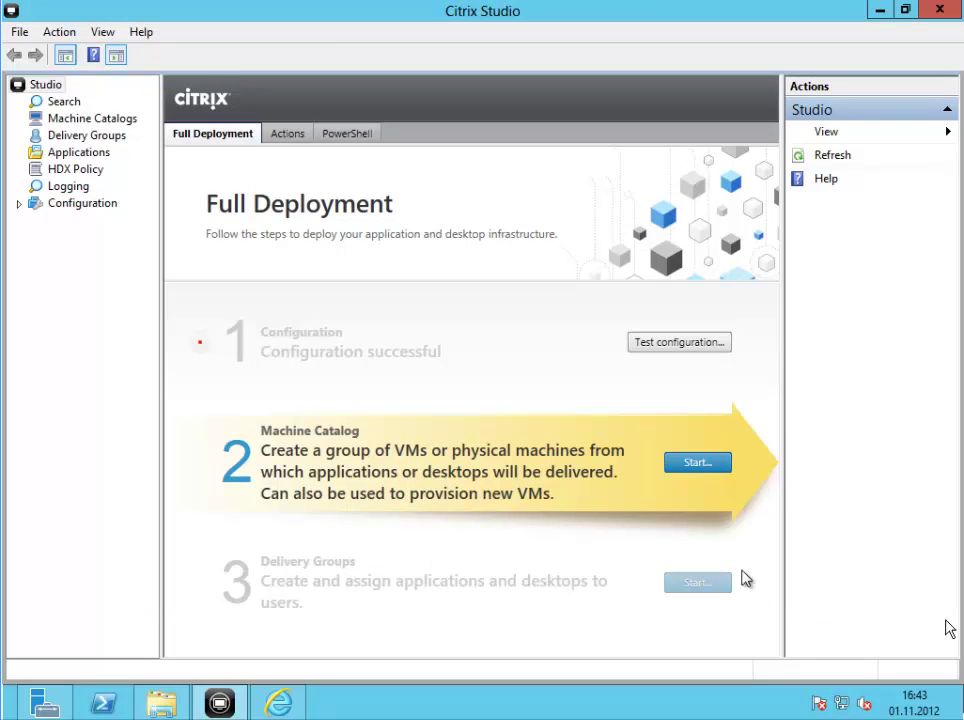
Create a desktop-OS catalog managed by another service or technology with static desktops
left_click(697, 467)
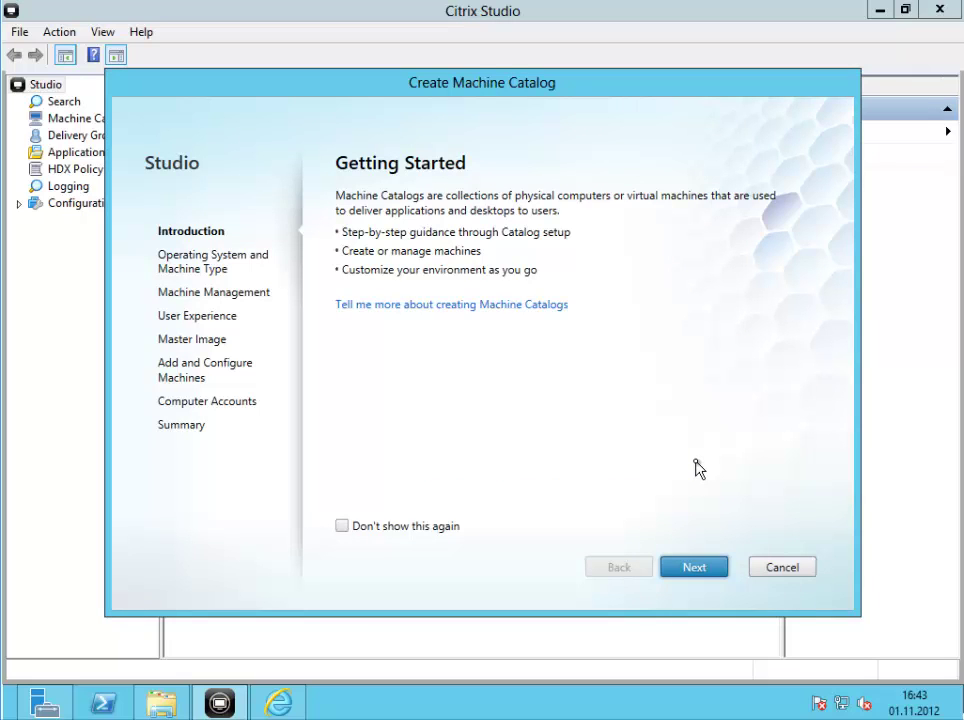
left_click(700, 567)
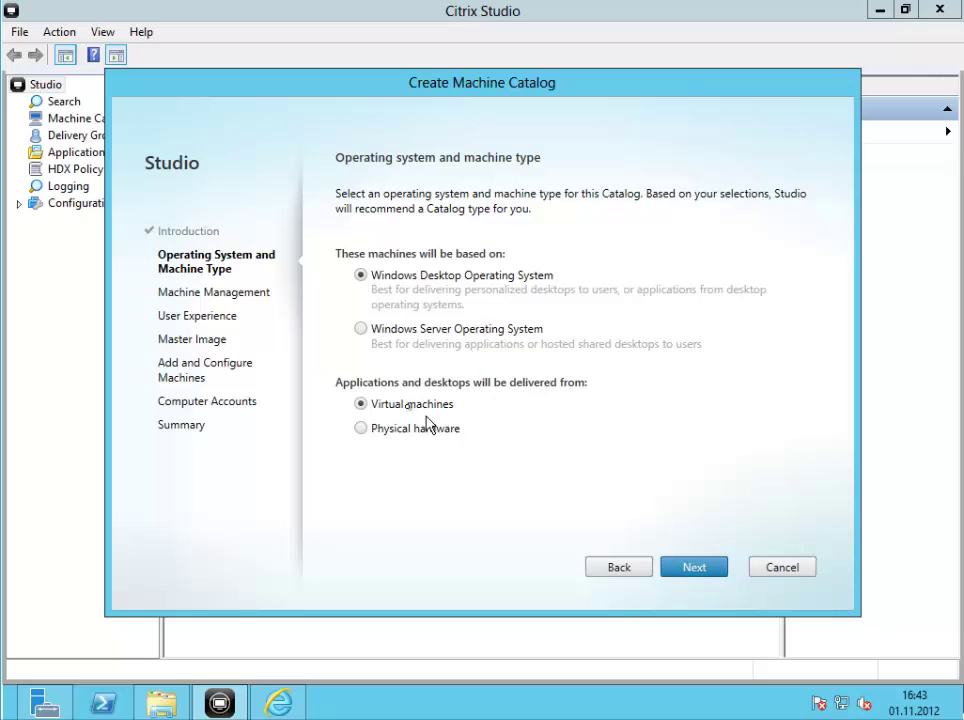
left_click(693, 575)
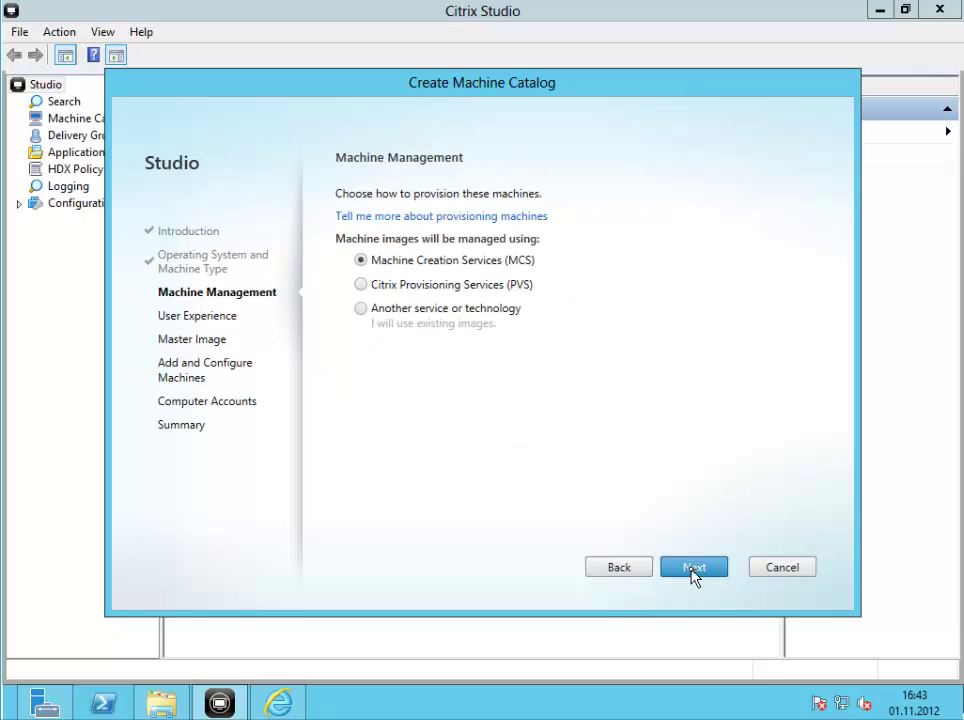
left_click(477, 316)
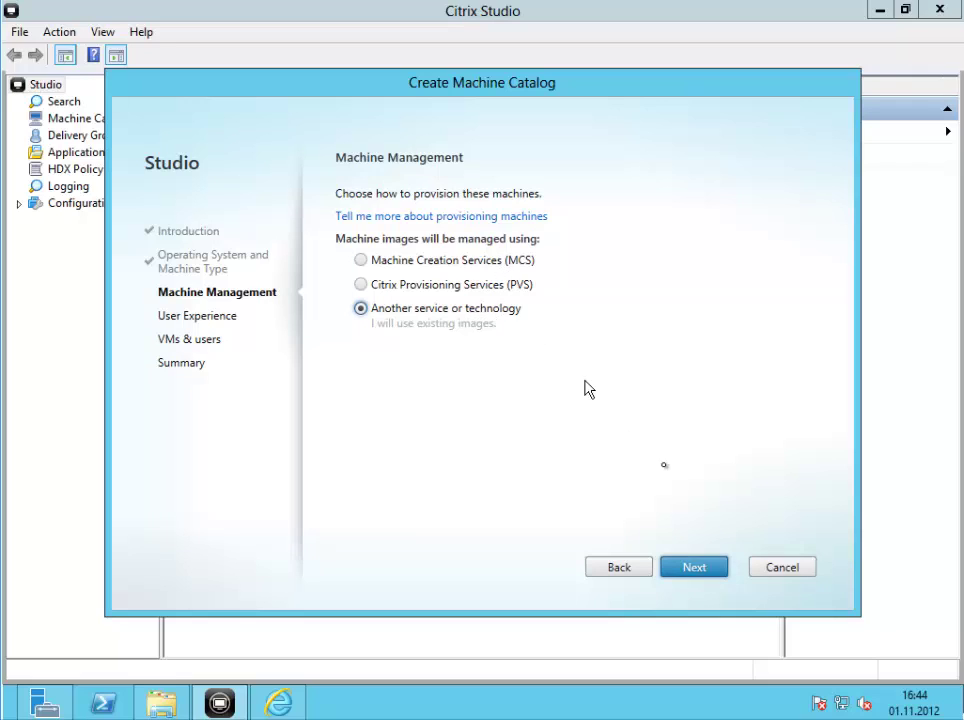
left_click(699, 576)
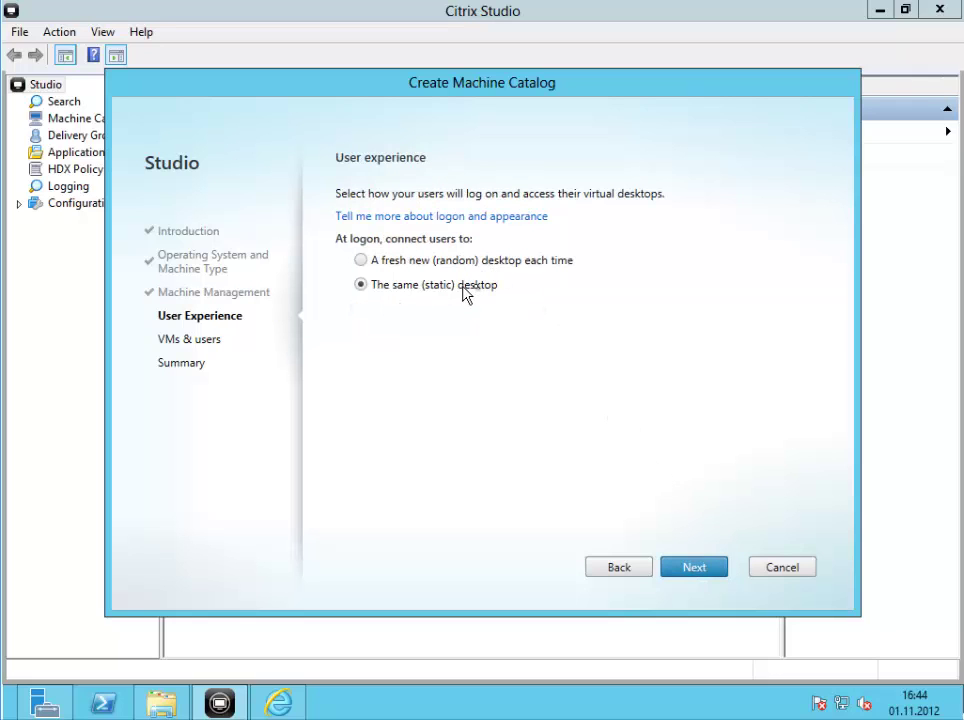
left_click(695, 570)
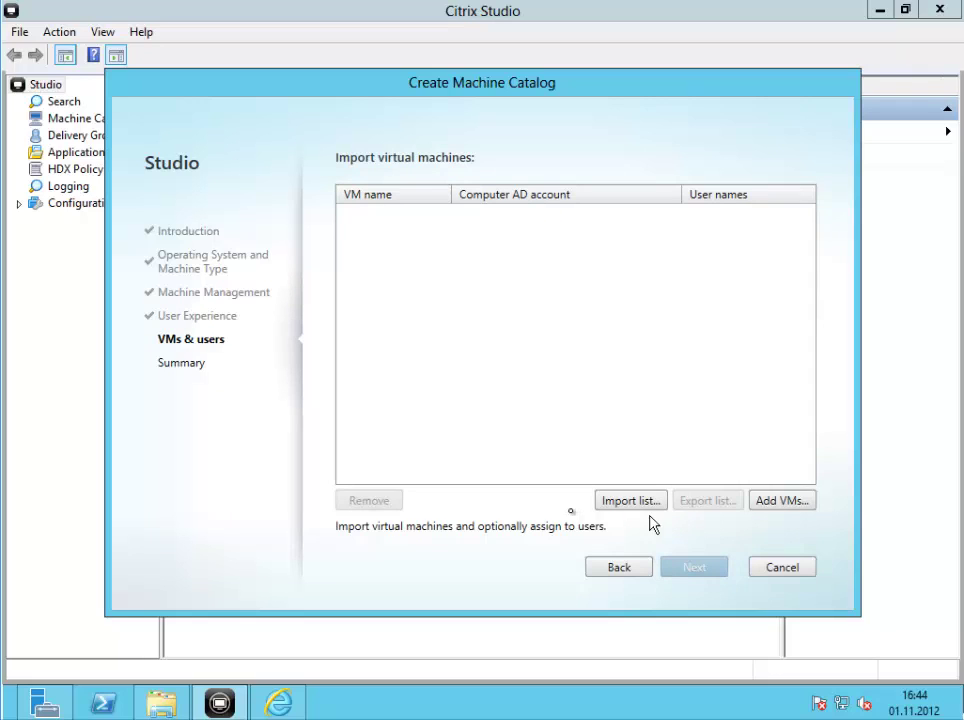
Add the Windows 8 VM from MyXenServerHypervisor to the import list
left_click(777, 503)
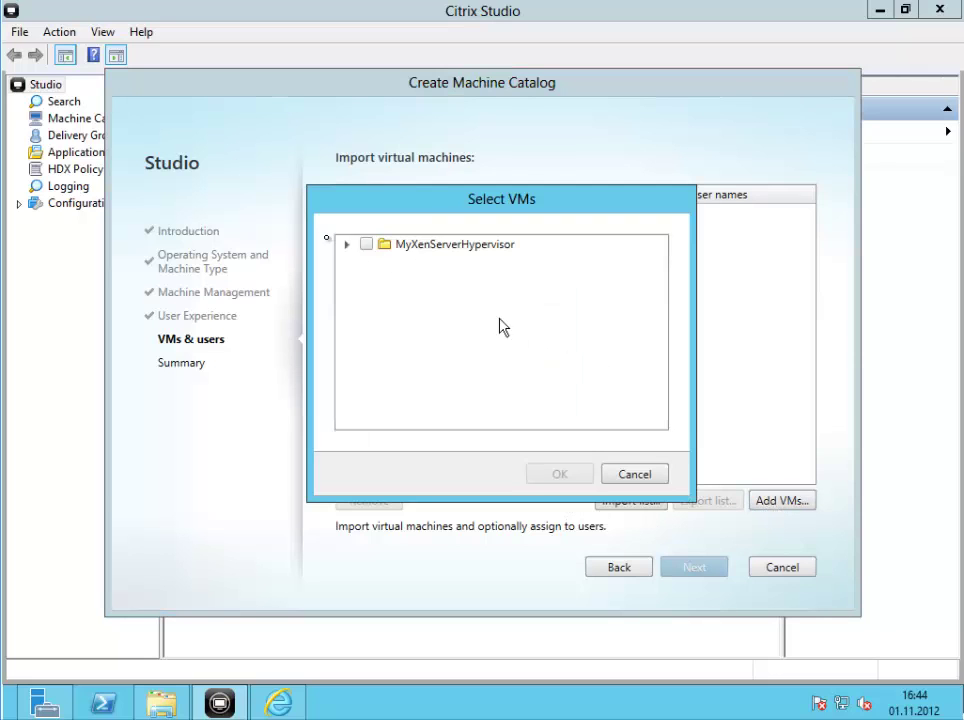
left_click(346, 244)
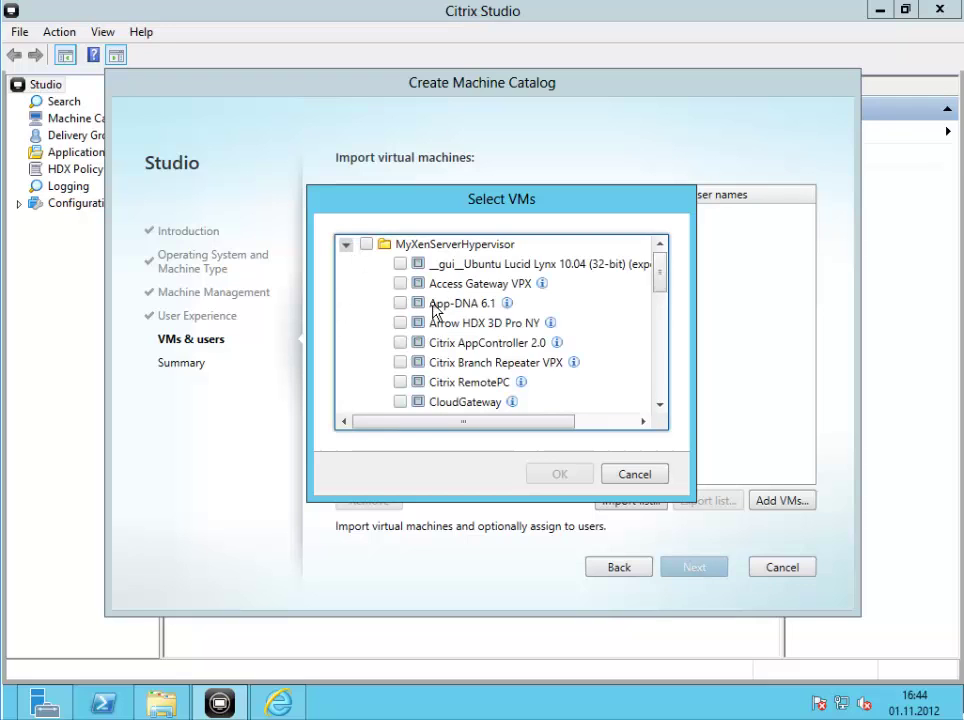
scroll(438, 316, "down", 7)
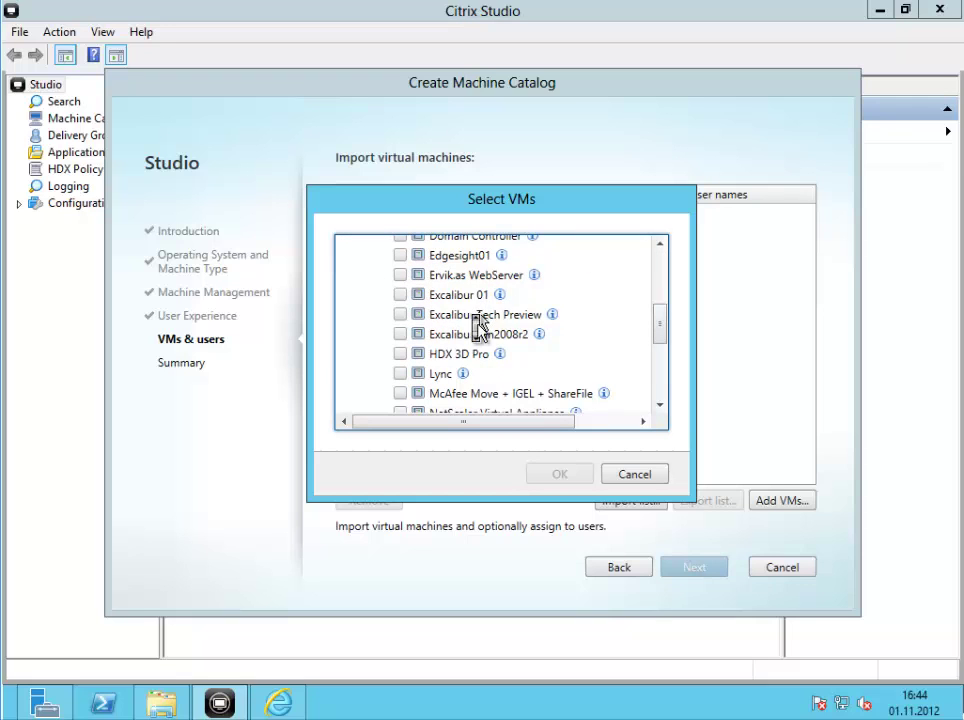
scroll(478, 333, "down", 2)
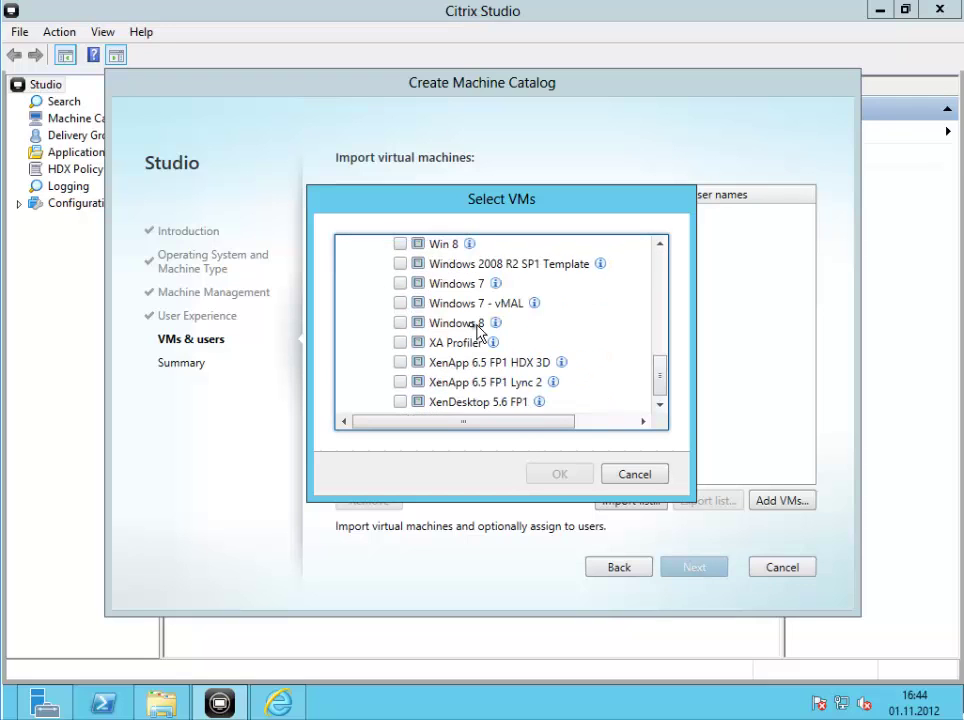
left_click(432, 325)
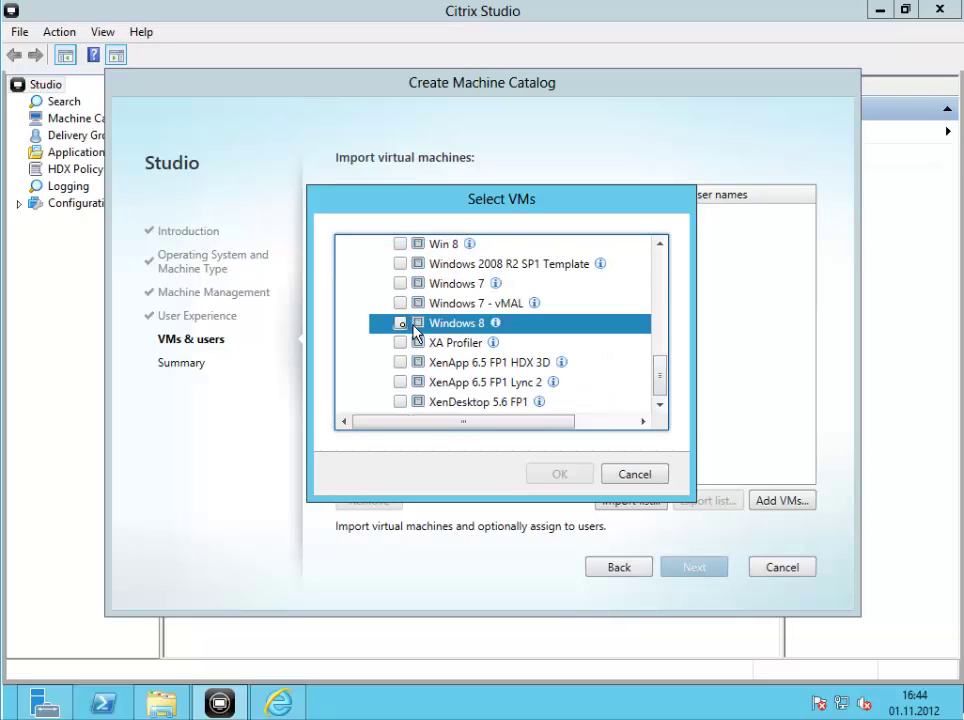
left_click(400, 325)
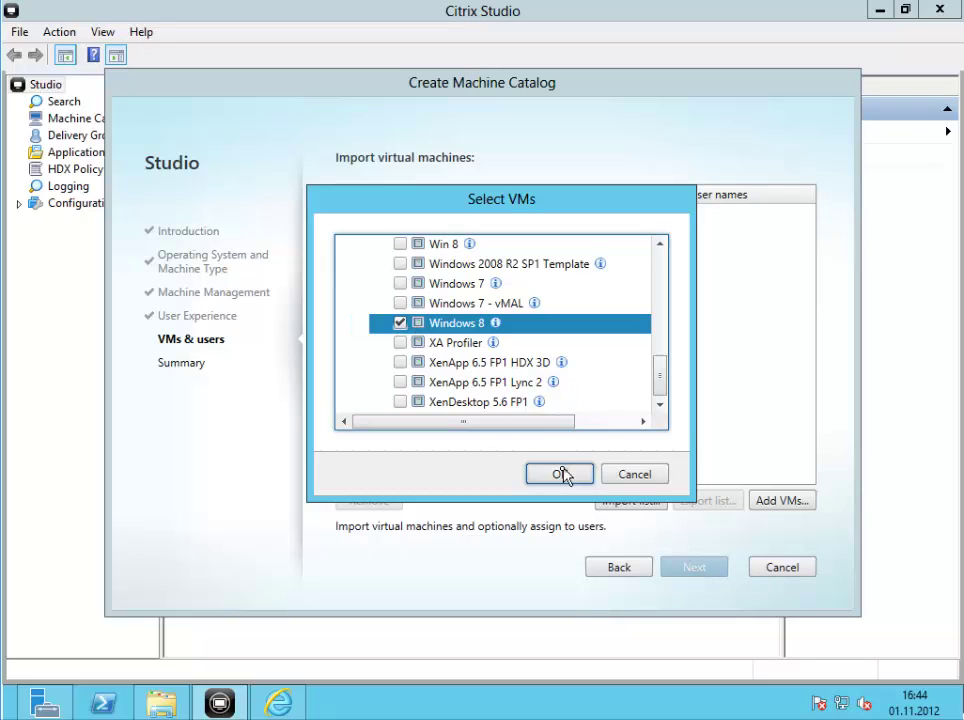
left_click(563, 476)
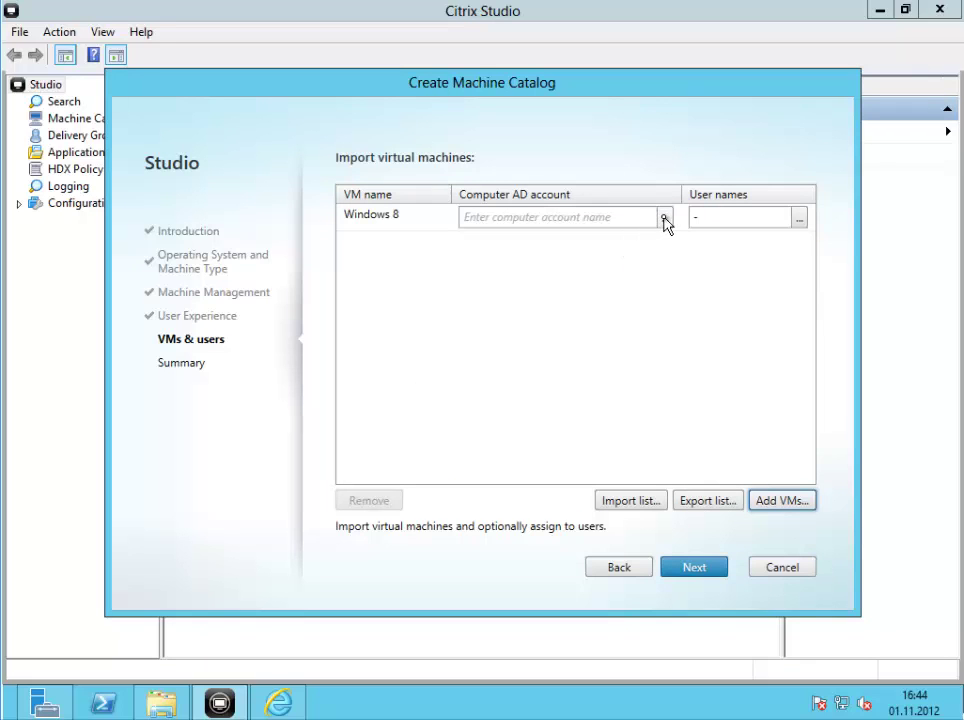
Select the Windows 8 machine's AD computer account
left_click(662, 219)
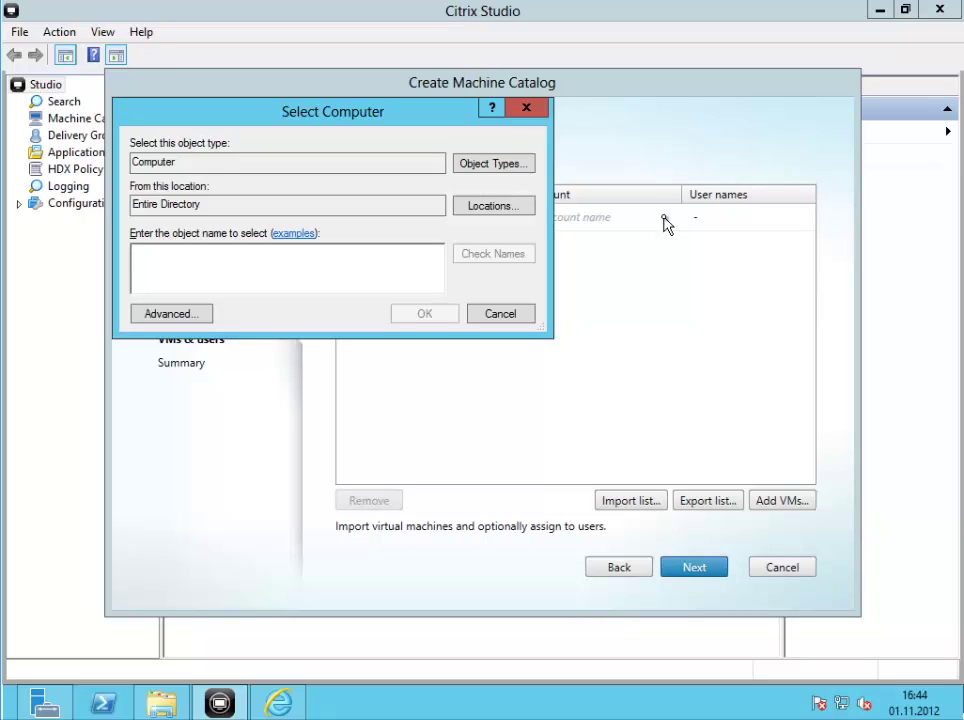
type("alex")
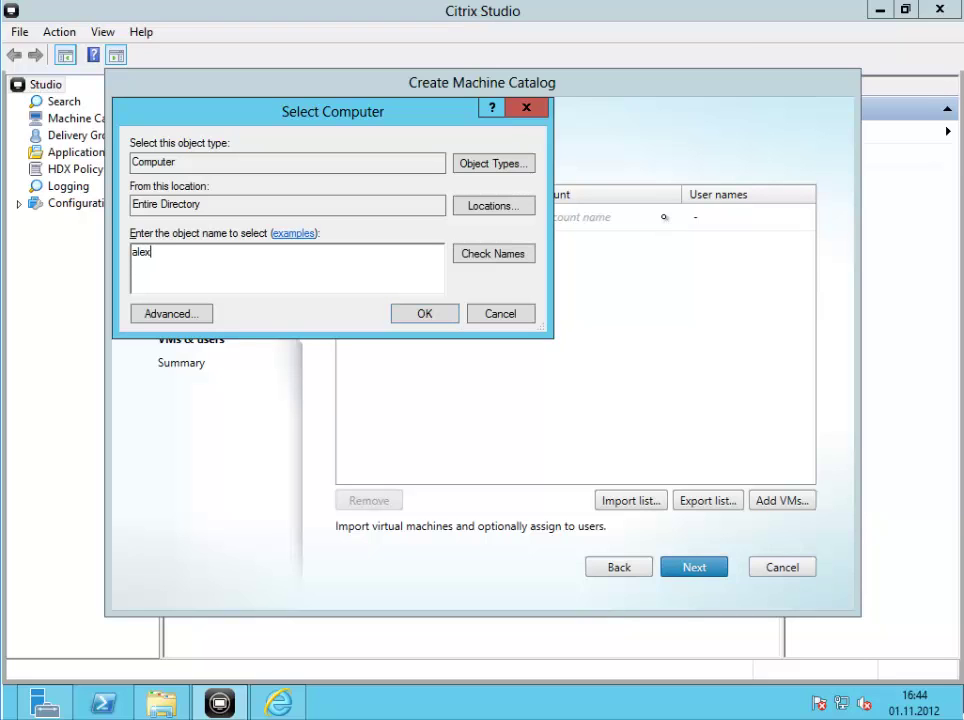
key("Return")
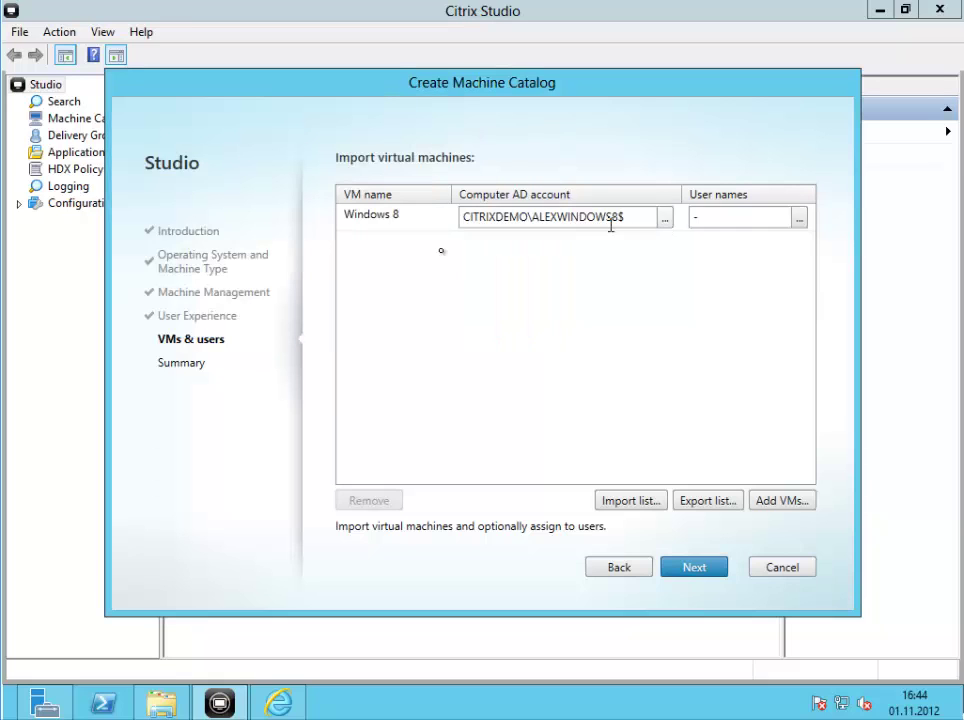
Assign the domain user to the Windows 8 machine and continue to Summary
left_click(764, 220)
left_click(801, 218)
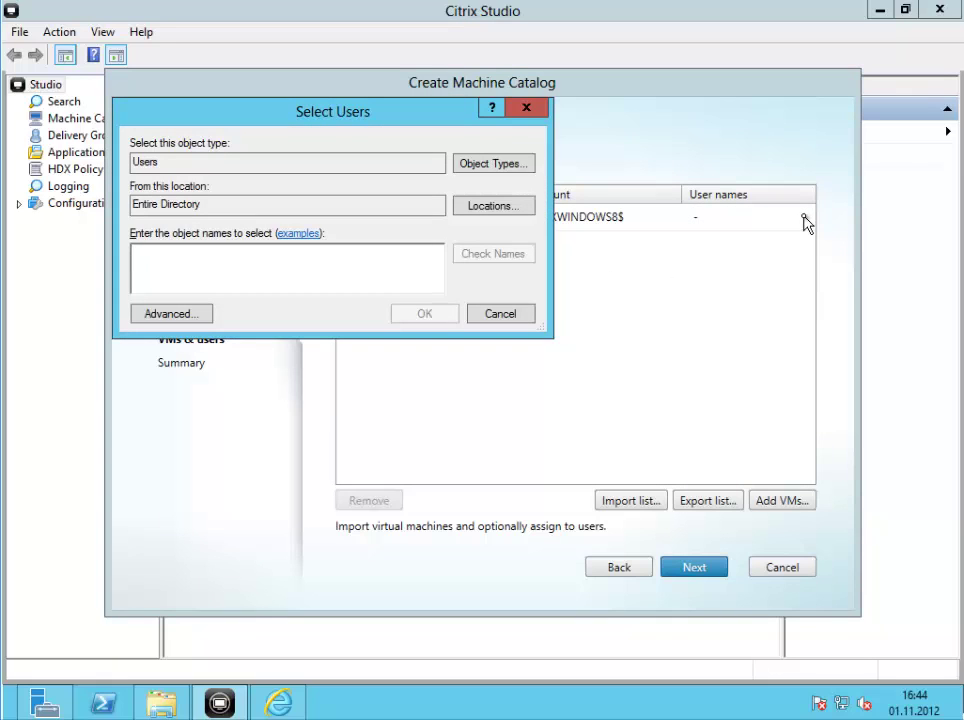
type("alex")
key("Return")
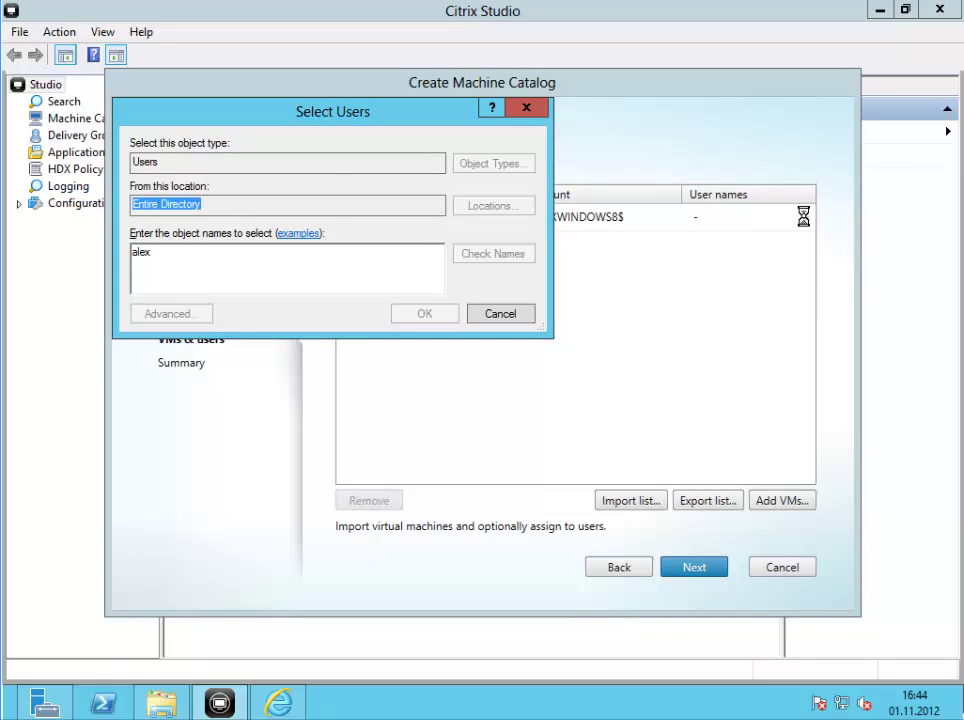
left_click(697, 567)
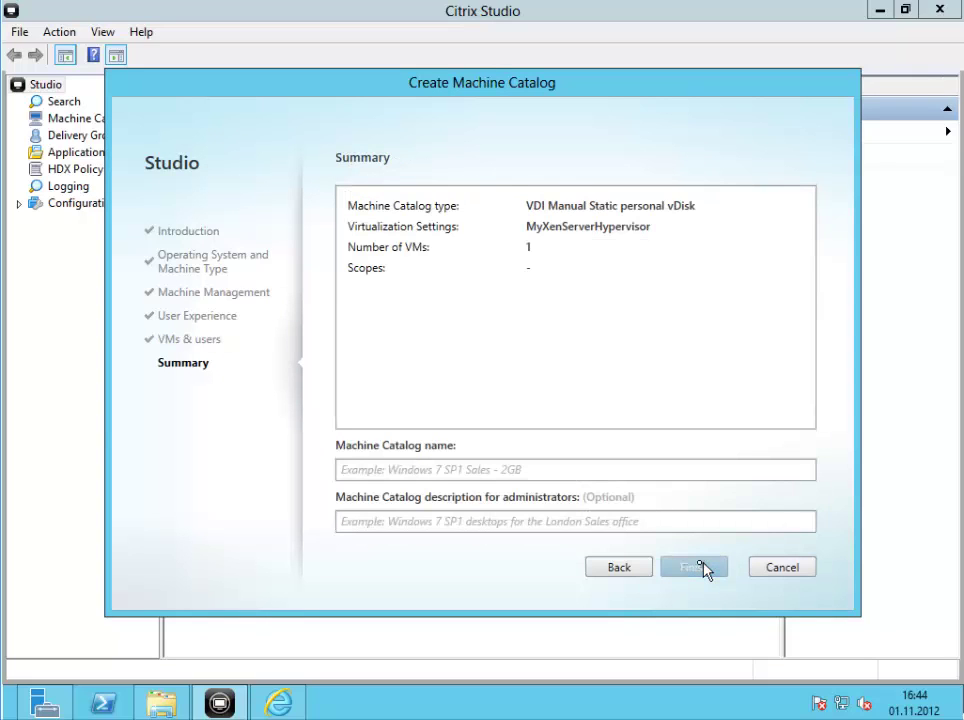
Name the catalog 'Windows 8 SP1', describe it 'Windows 8 VDI', and finish
left_click(484, 469)
type("Win")
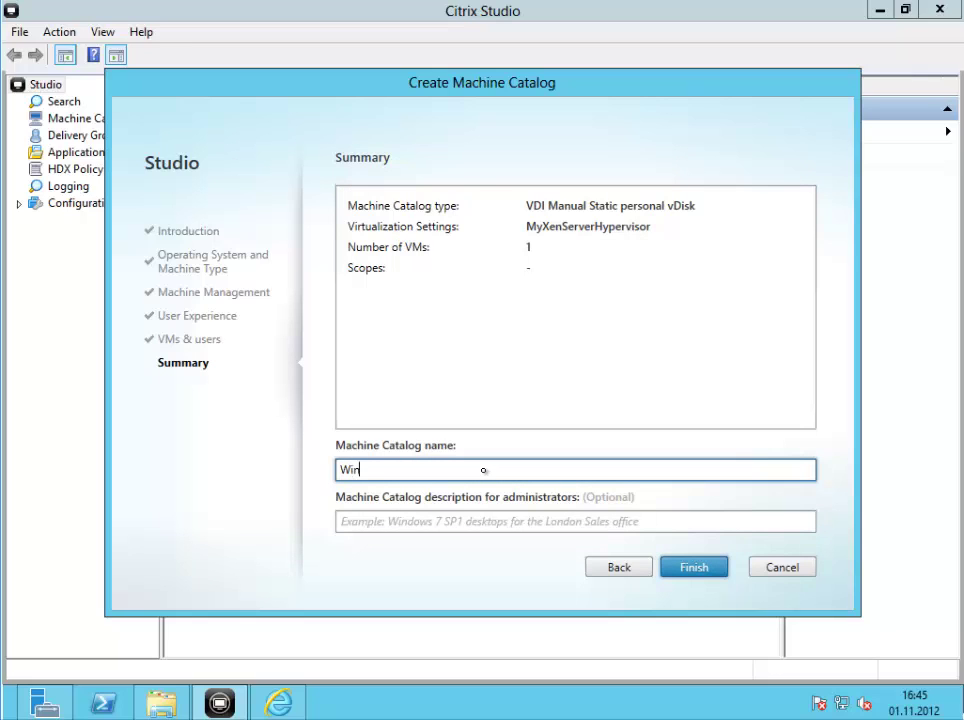
type("dows 8 SP1")
key("Tab")
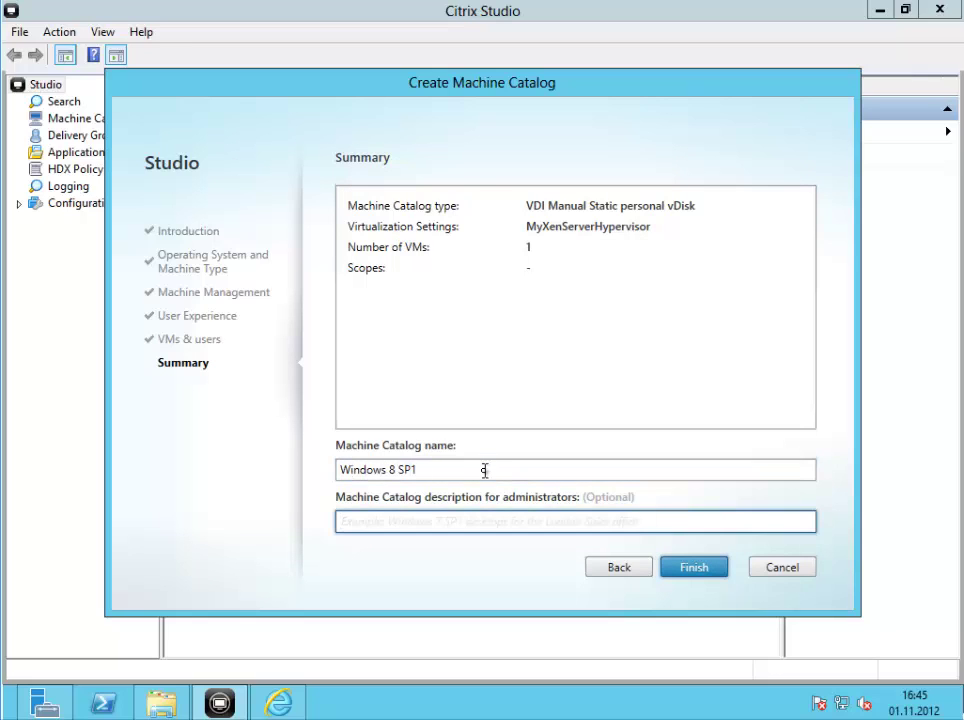
type("Wi")
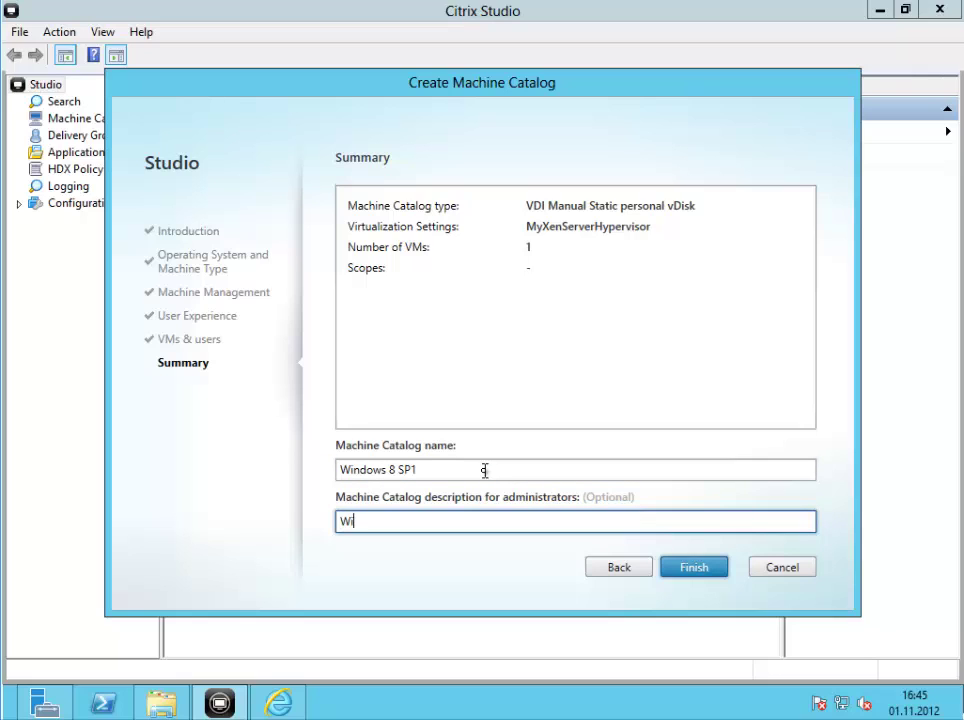
type("ndows 8")
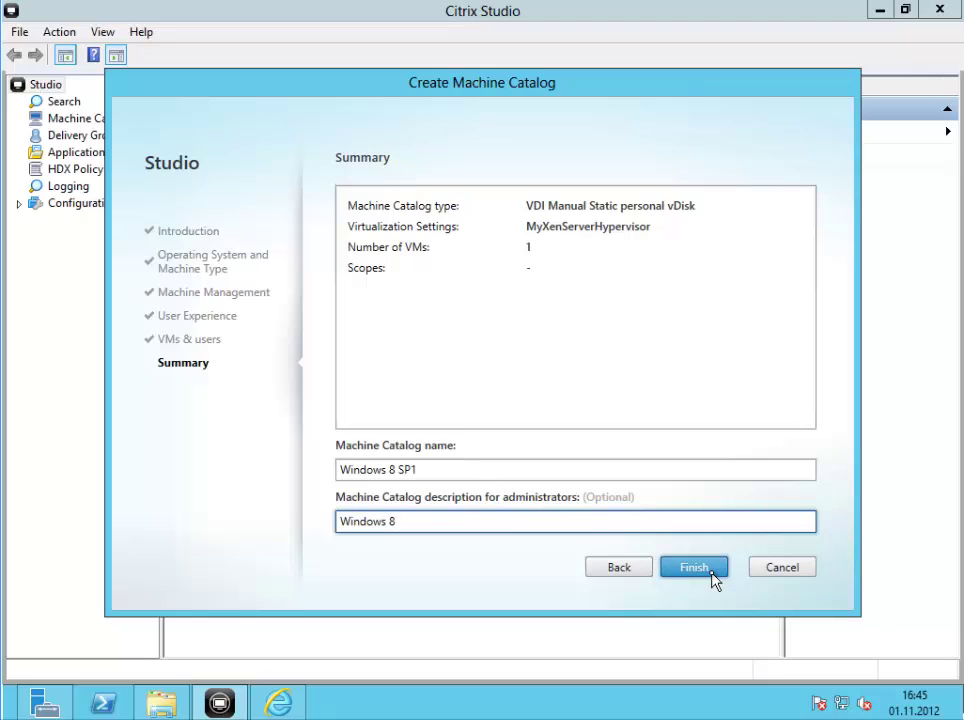
type(" VDI")
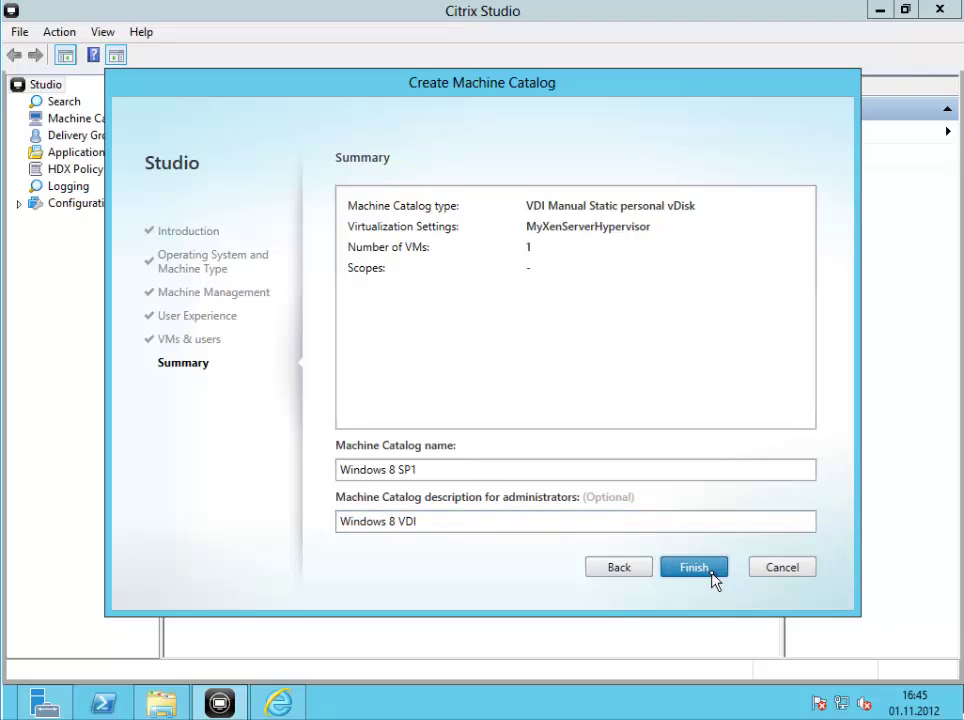
key("alt")
left_click(714, 577)
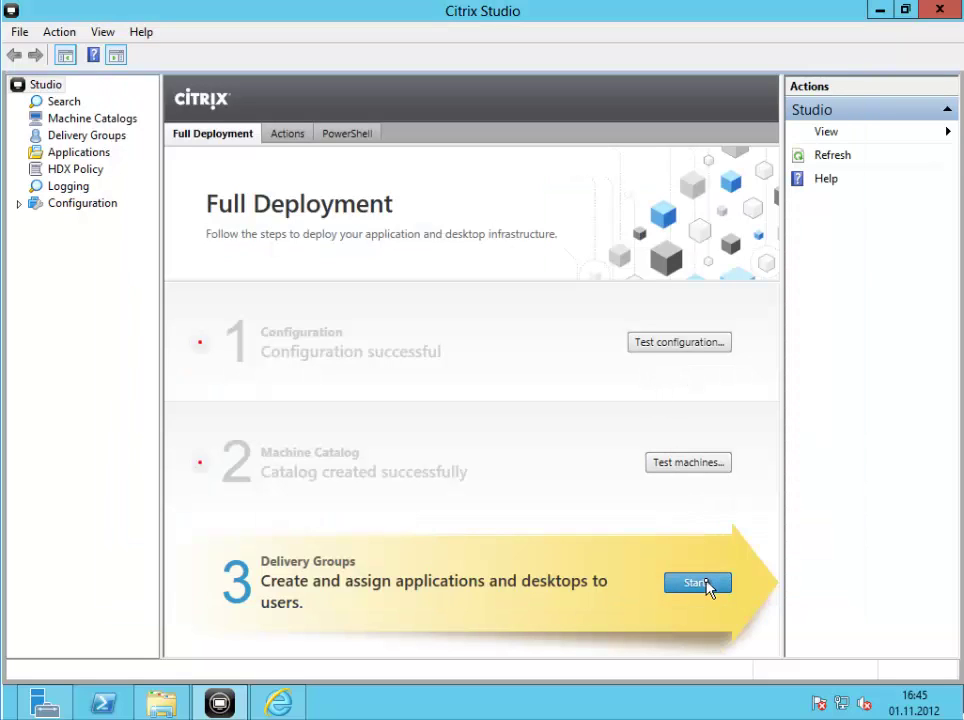
Start a new delivery group from the Windows 8 SP1 catalog, including its Windows 8 machine
left_click(697, 583)
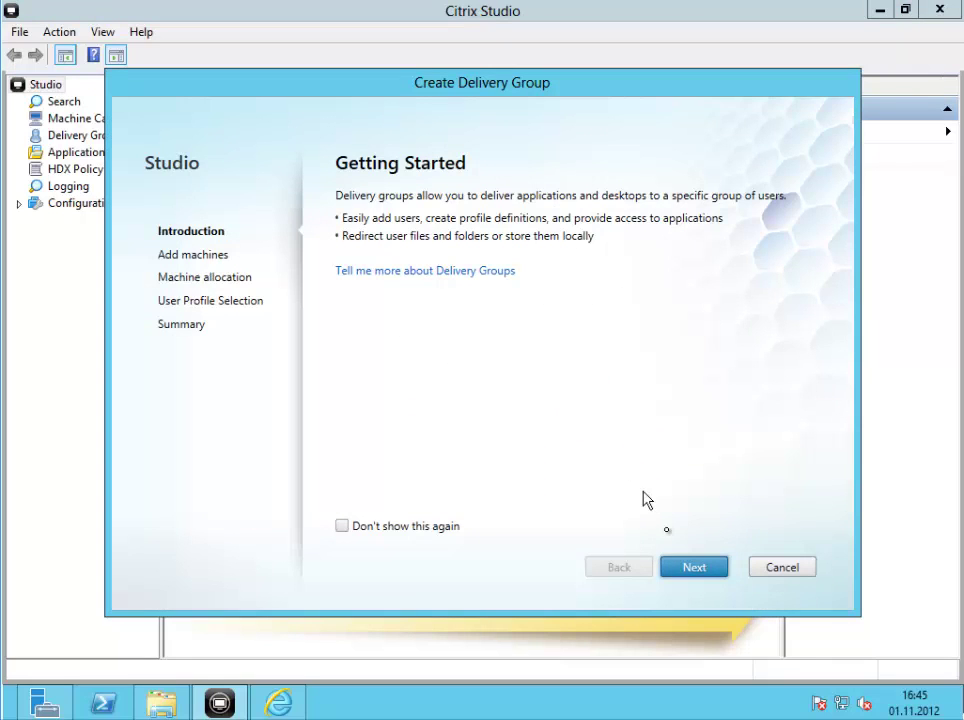
left_click(690, 566)
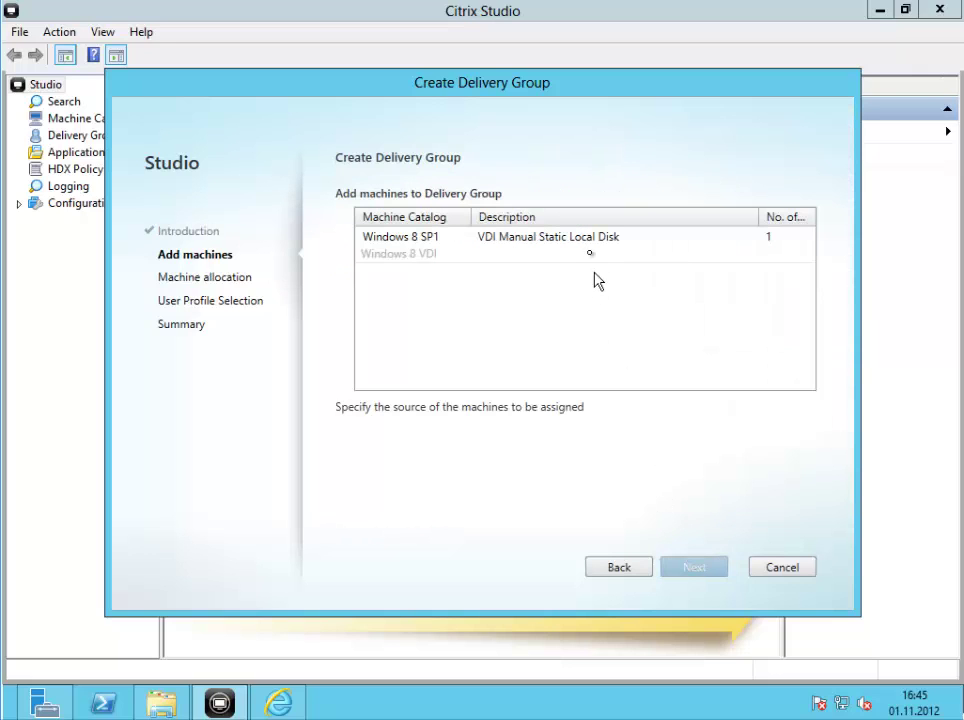
left_click(587, 248)
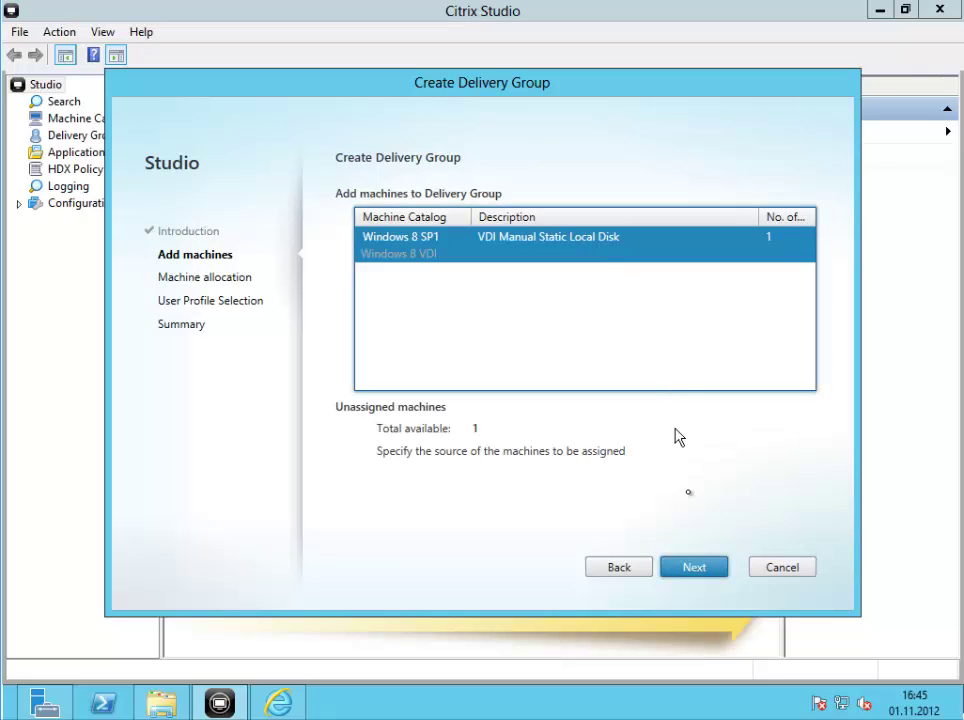
left_click(696, 567)
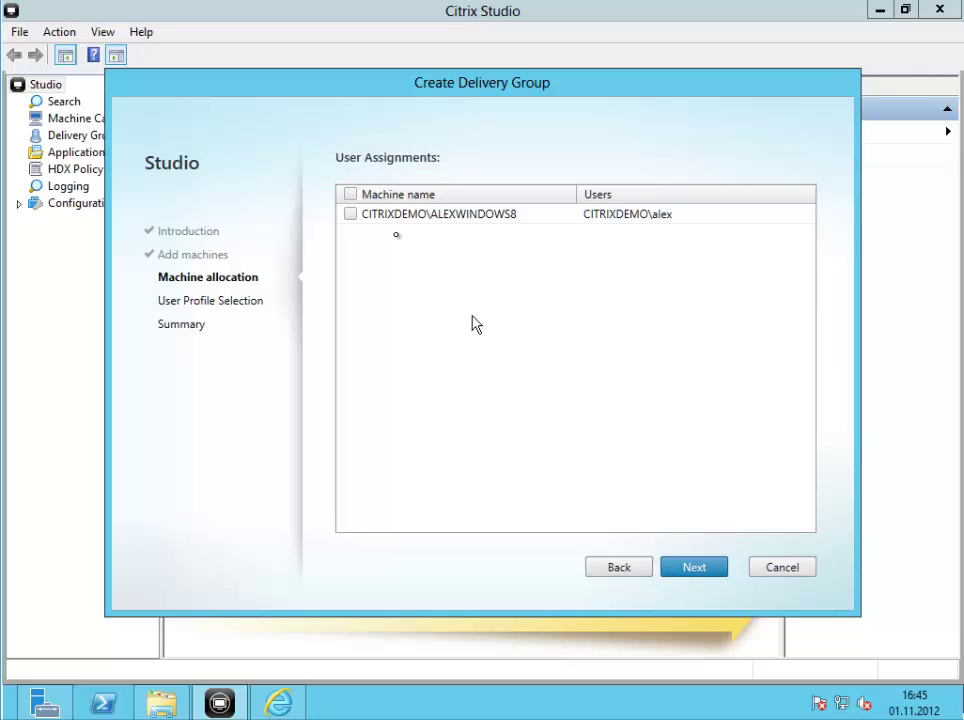
left_click(355, 221)
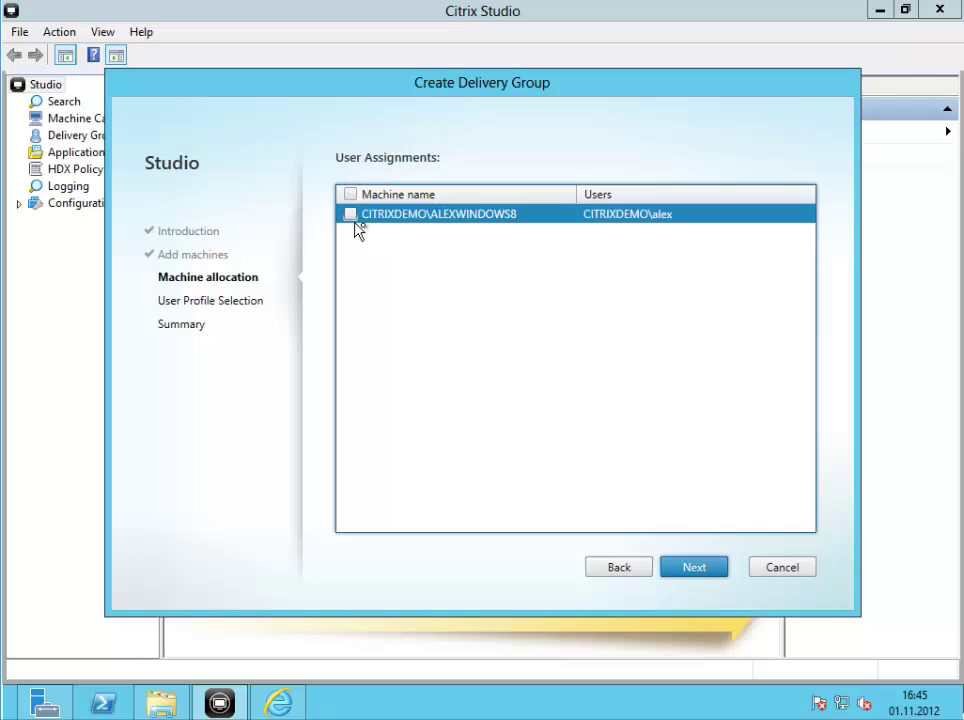
left_click(350, 215)
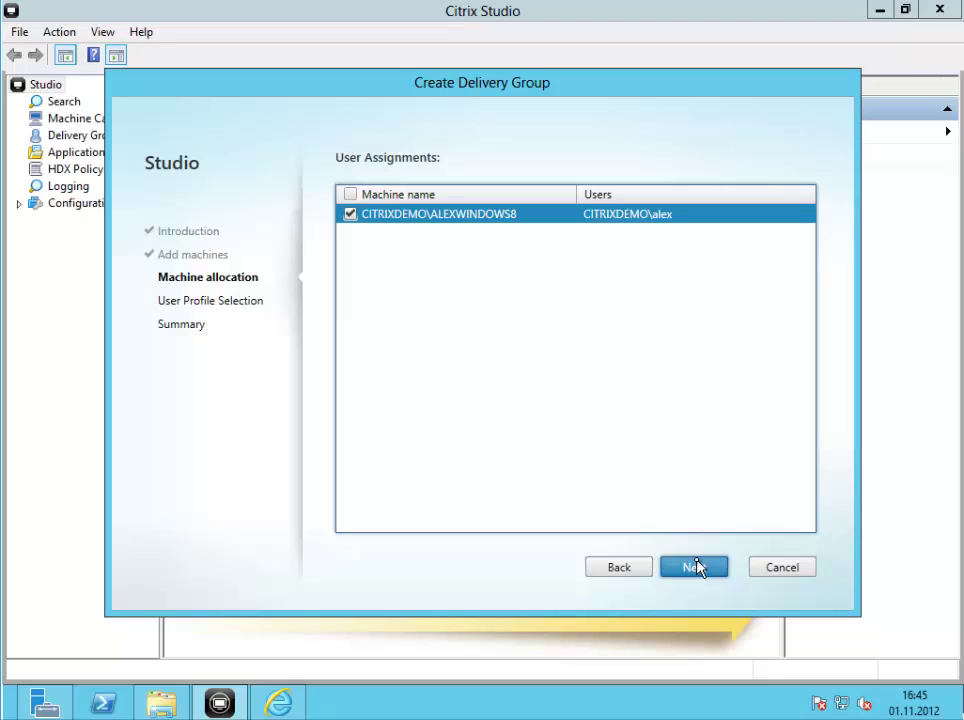
left_click(697, 567)
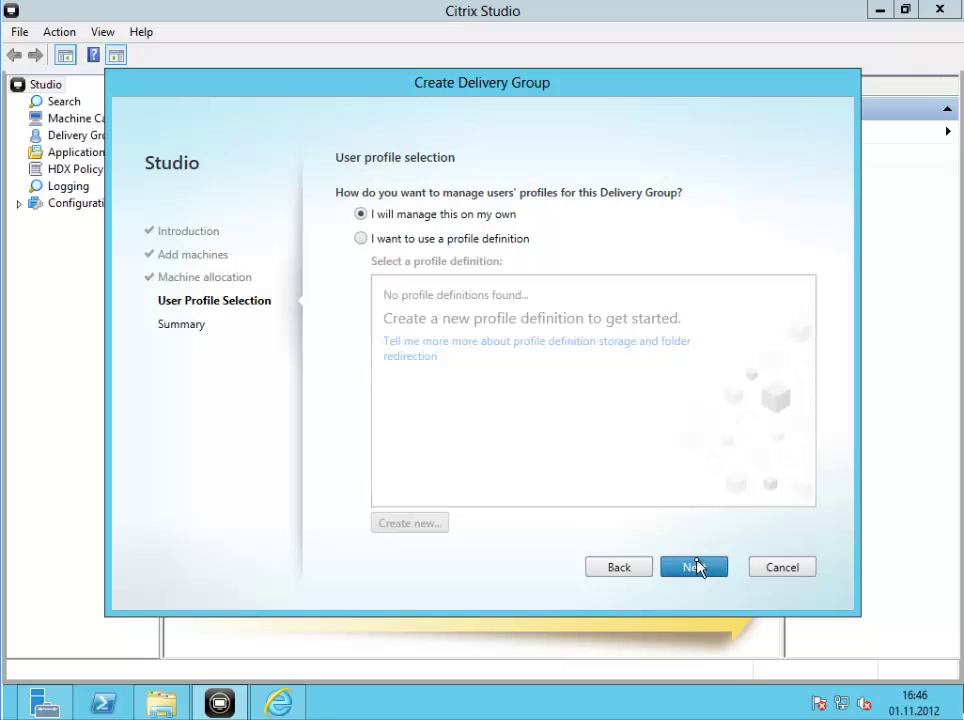
Enter 'My Virtual Windows 8' as the desktop display name on the Summary page
left_click(696, 569)
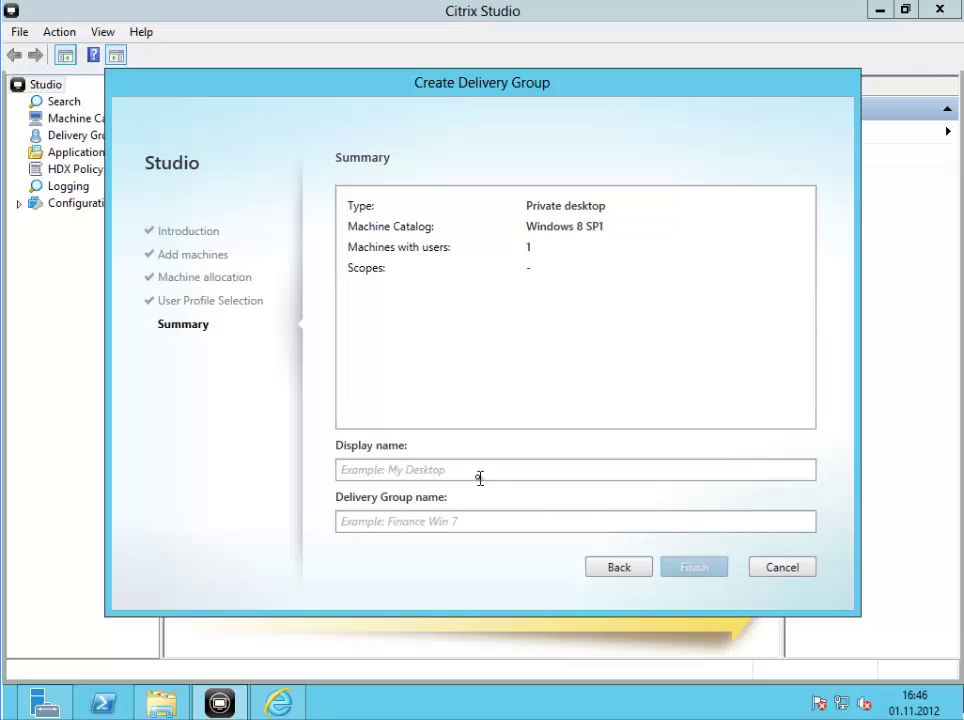
left_click(478, 477)
type("My")
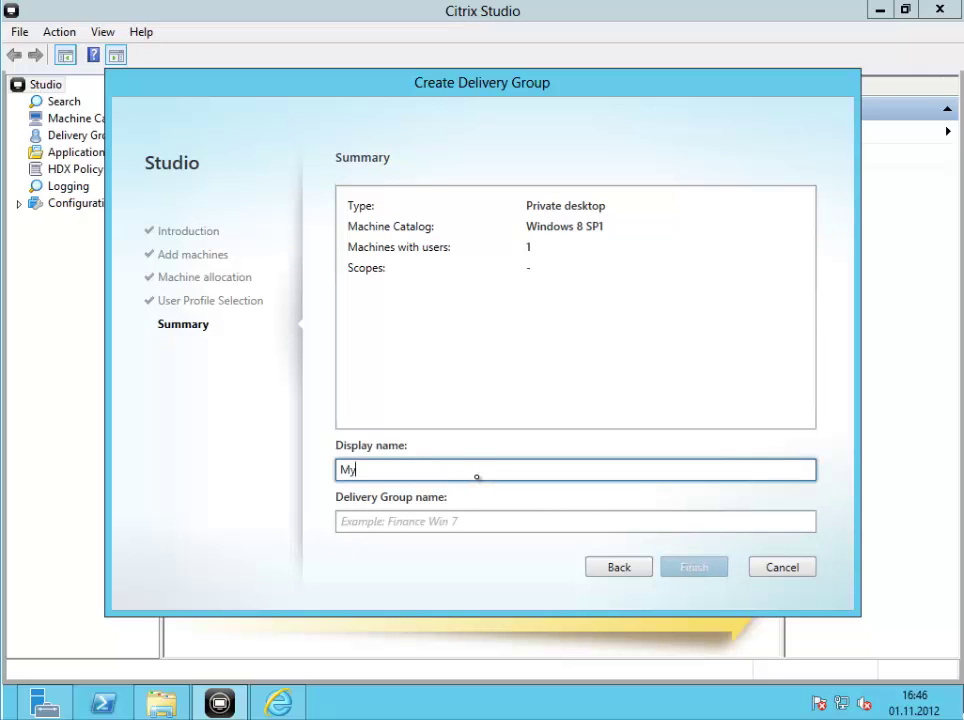
type(" Virtual Win dos")
key("BackSpace")
type("ws 8")
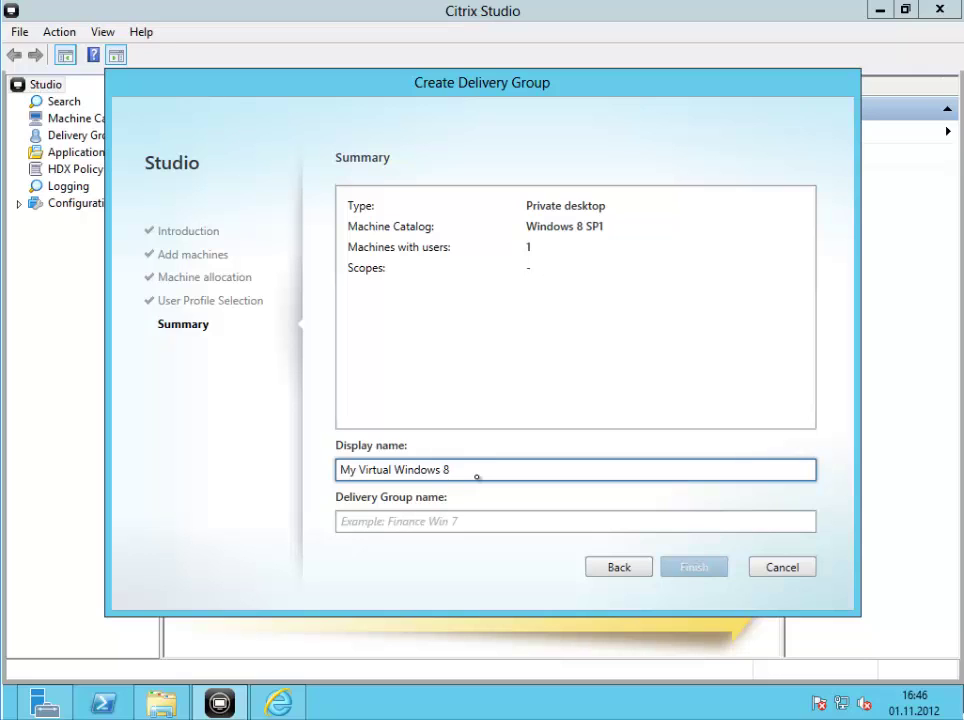
key("Tab")
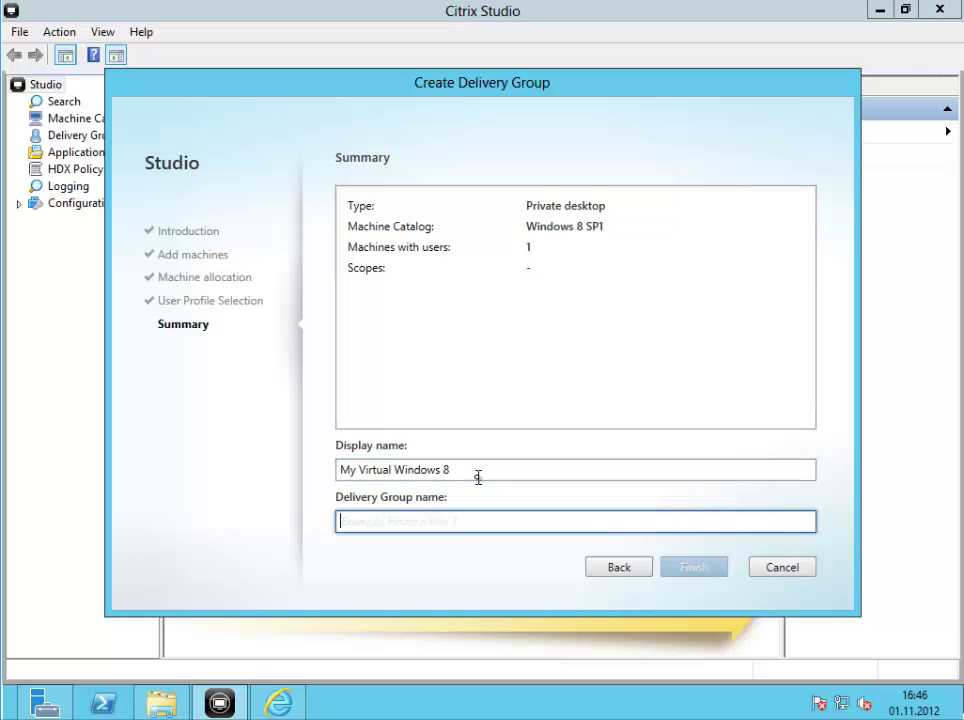
Name the delivery group 'Windows 8', finish it, and view Delivery Groups in the Overview
type("Windows 8")
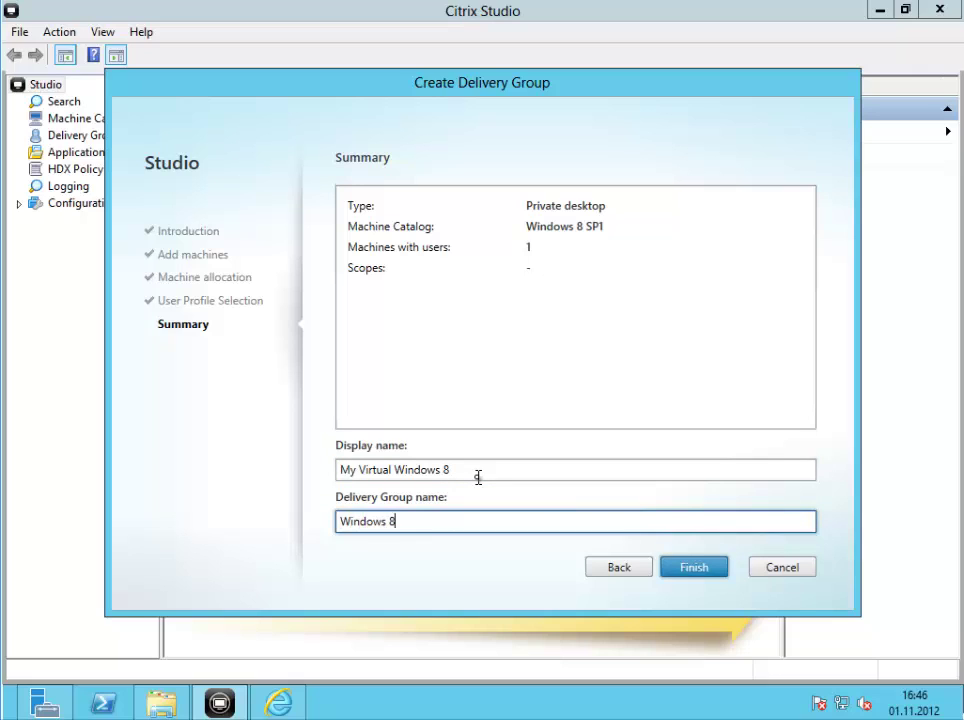
left_click(694, 568)
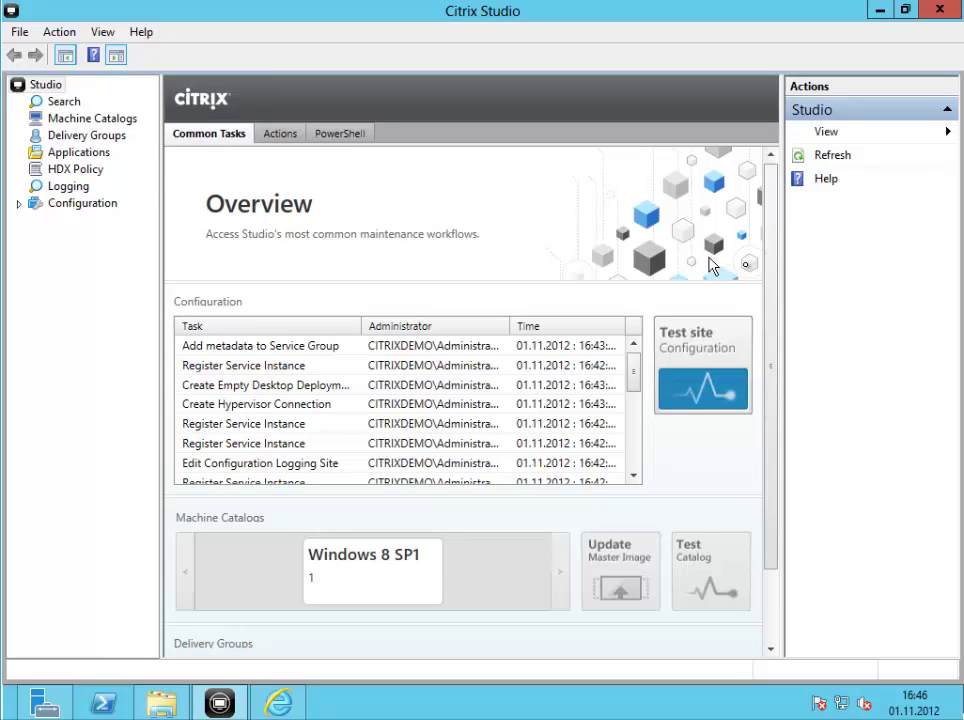
left_click_drag(772, 286, 779, 428)
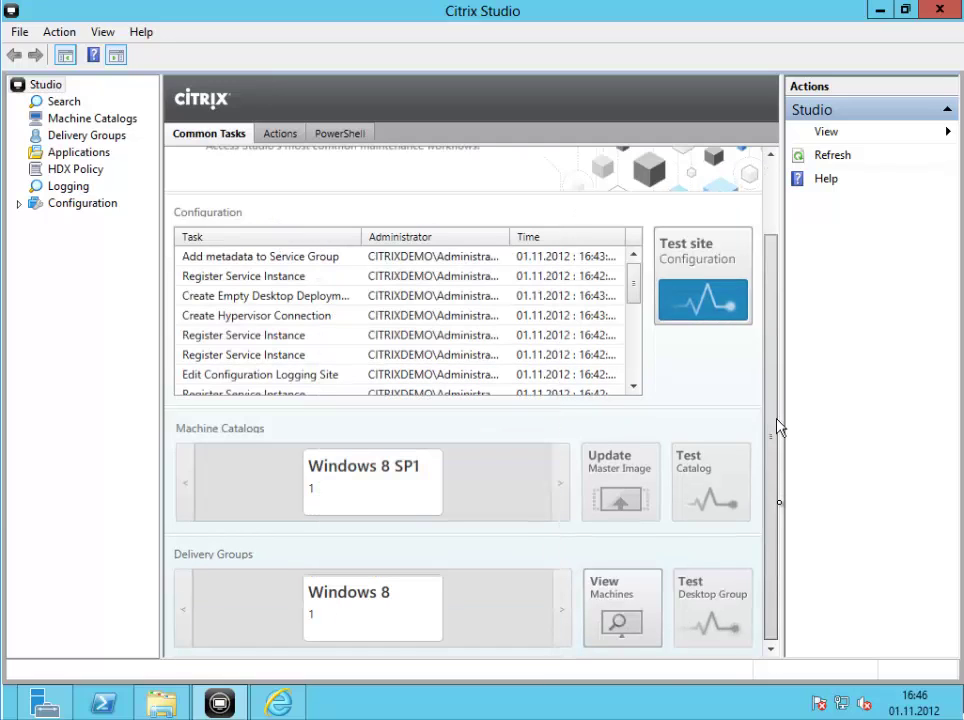